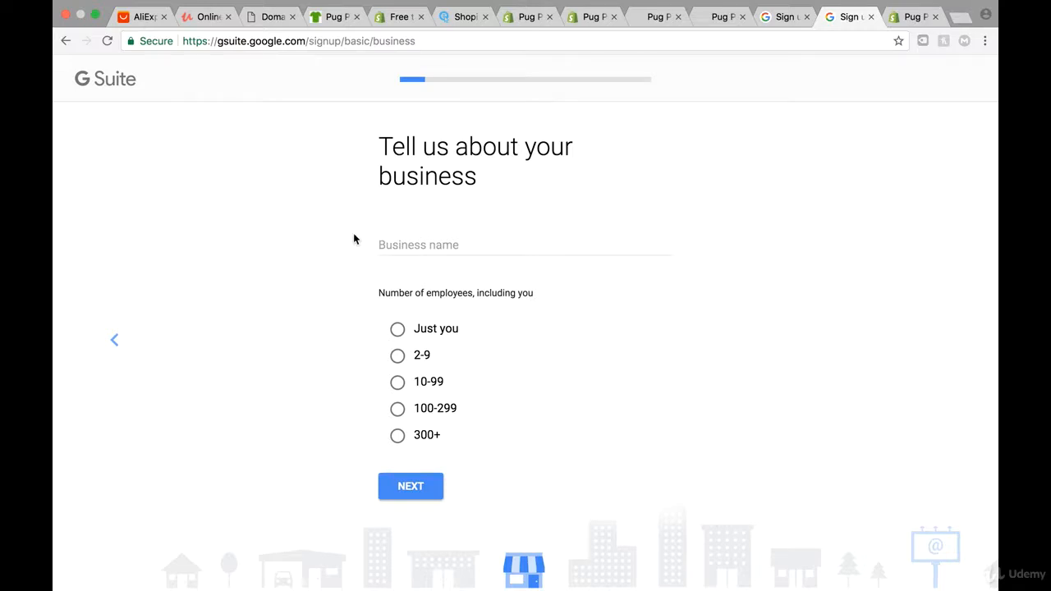
Register the business as 'Pug Pillow' with just one employee, keeping Germany as the location
left_click(392, 241)
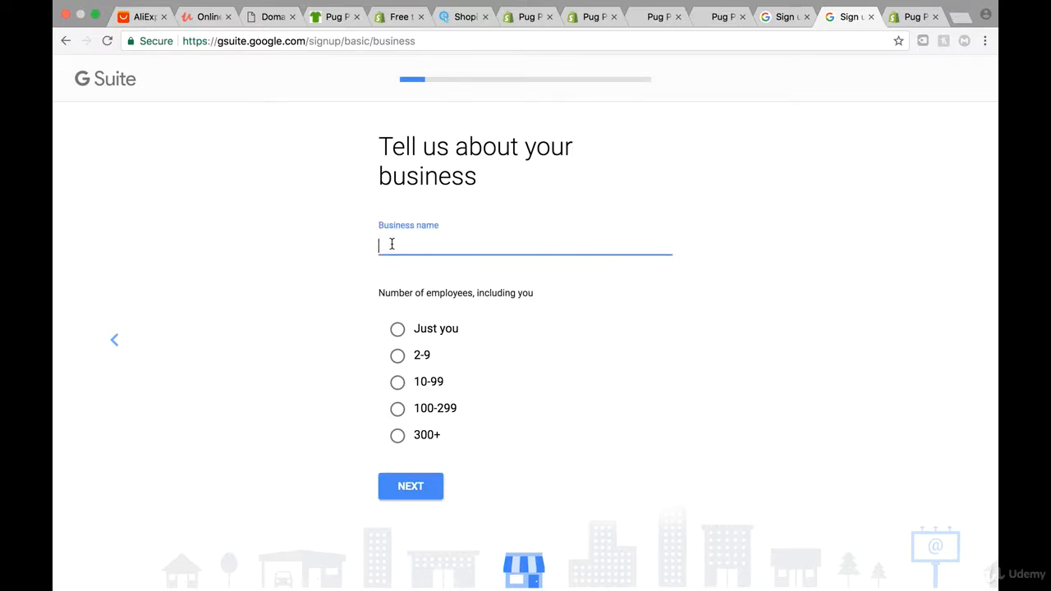
type("Pug Pillow")
left_click(398, 329)
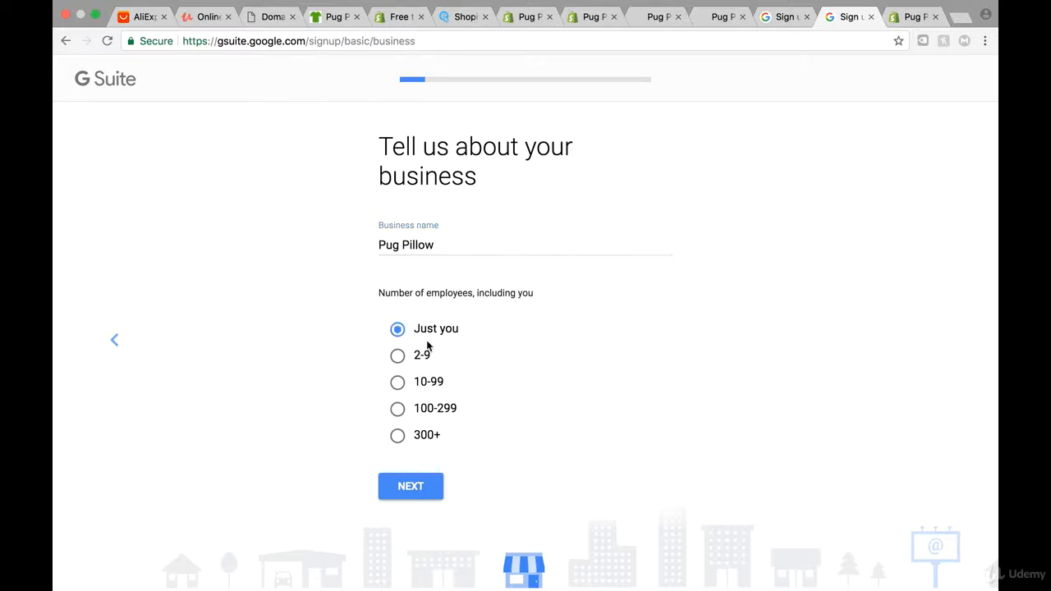
left_click(410, 487)
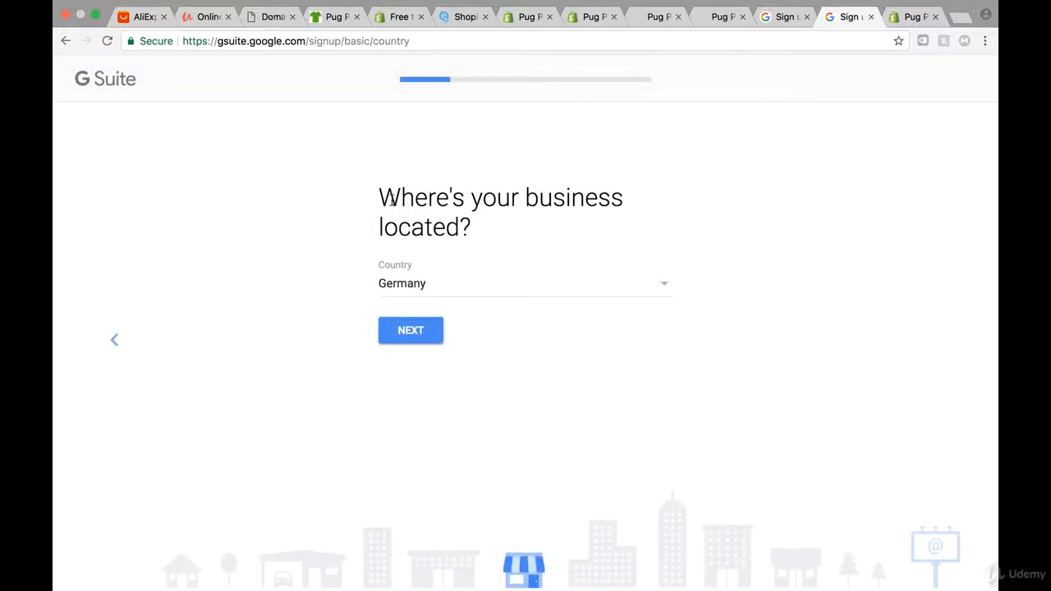
left_click(418, 330)
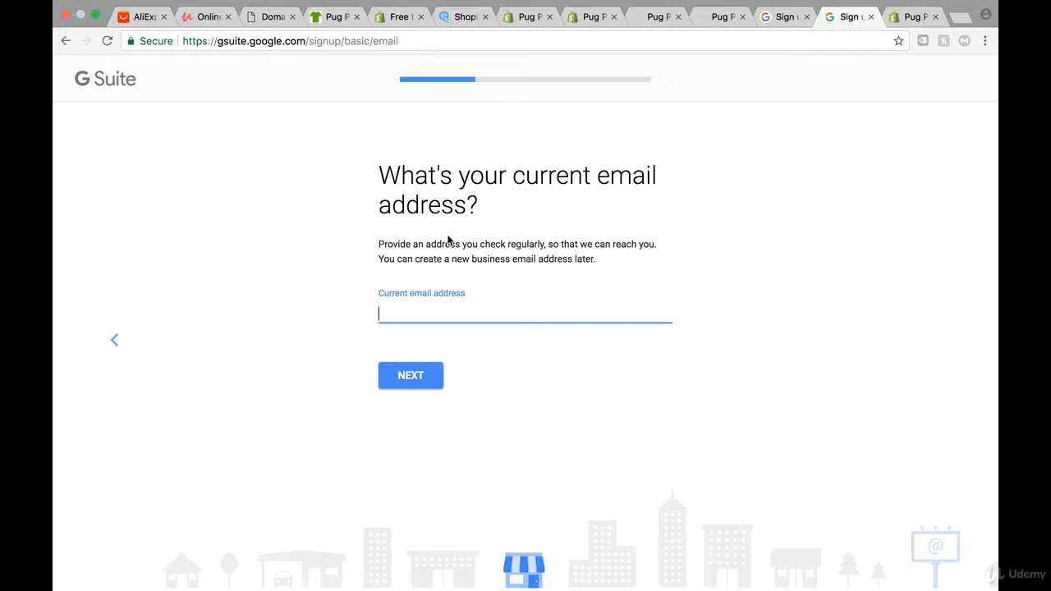
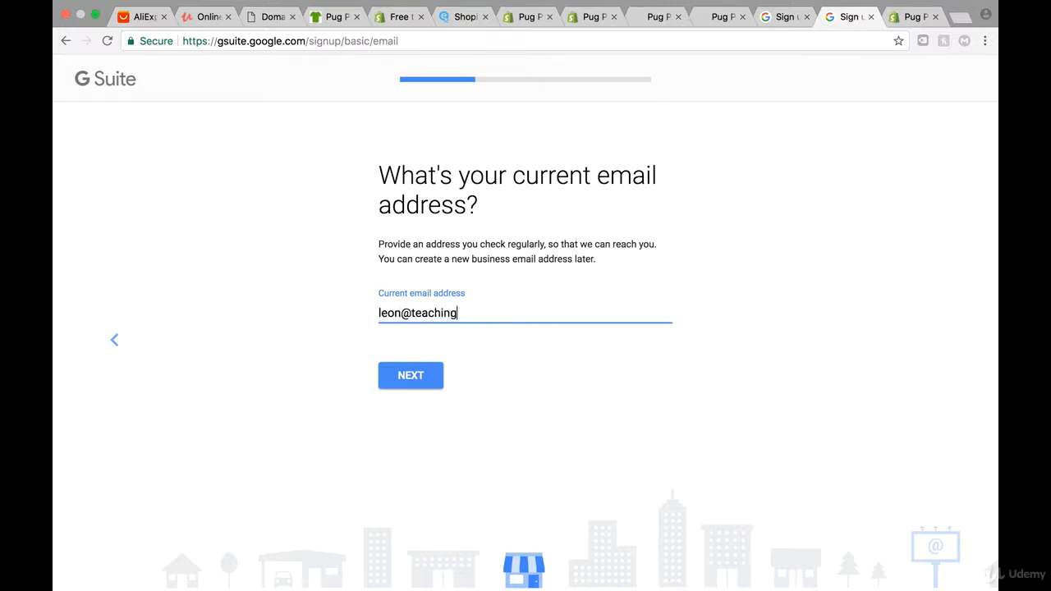
Enter and submit your current contact e-mail address
left_click(404, 371)
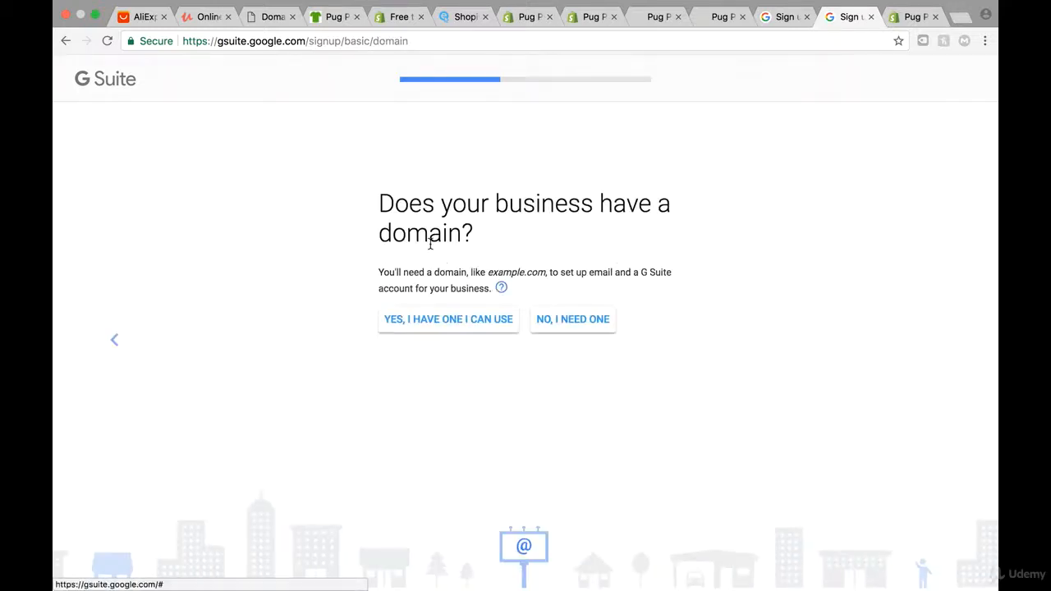
Choose the existing-domain option, enter pugpillow.info, and confirm using it for the account
left_click(471, 329)
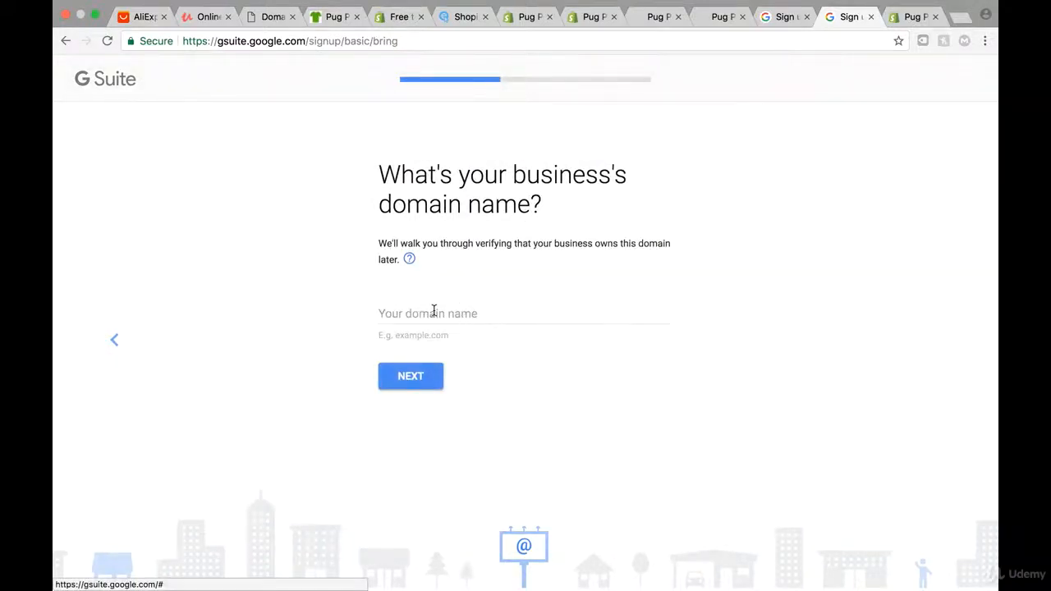
left_click(432, 309)
type("pug")
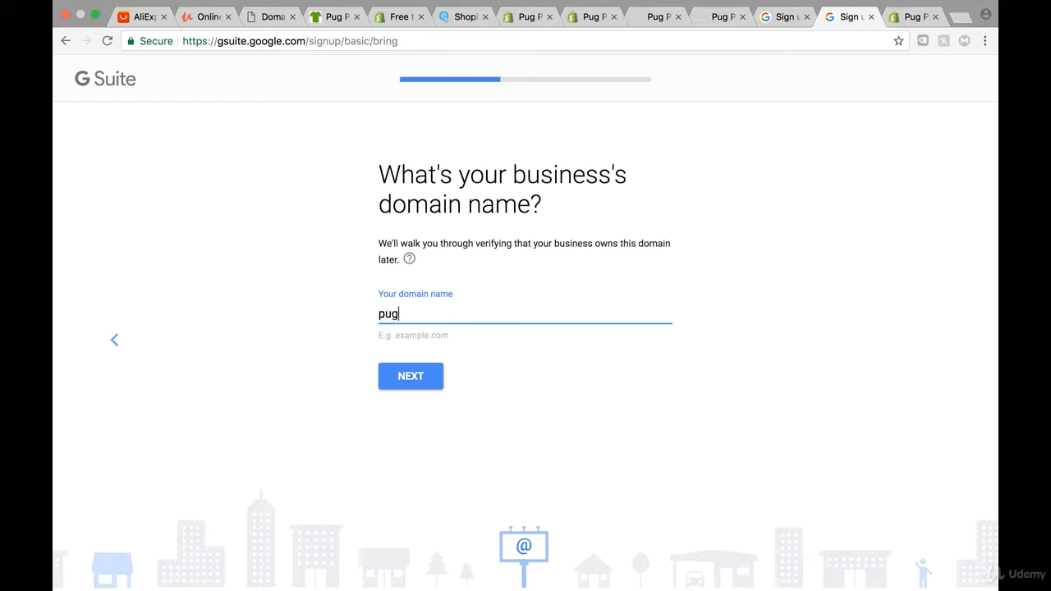
type("pillow.in")
type("go")
type("o")
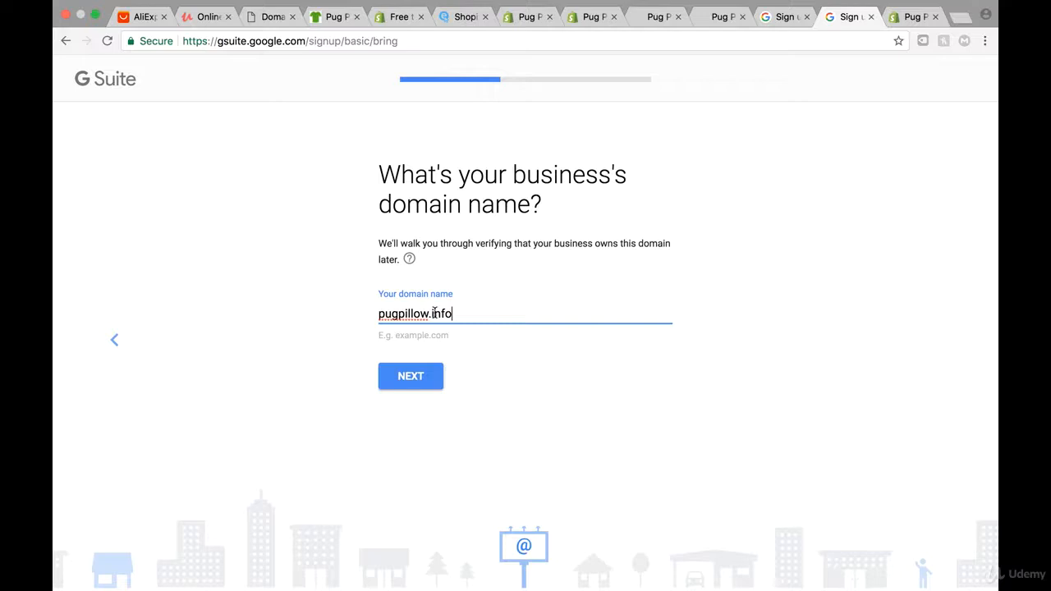
left_click(432, 379)
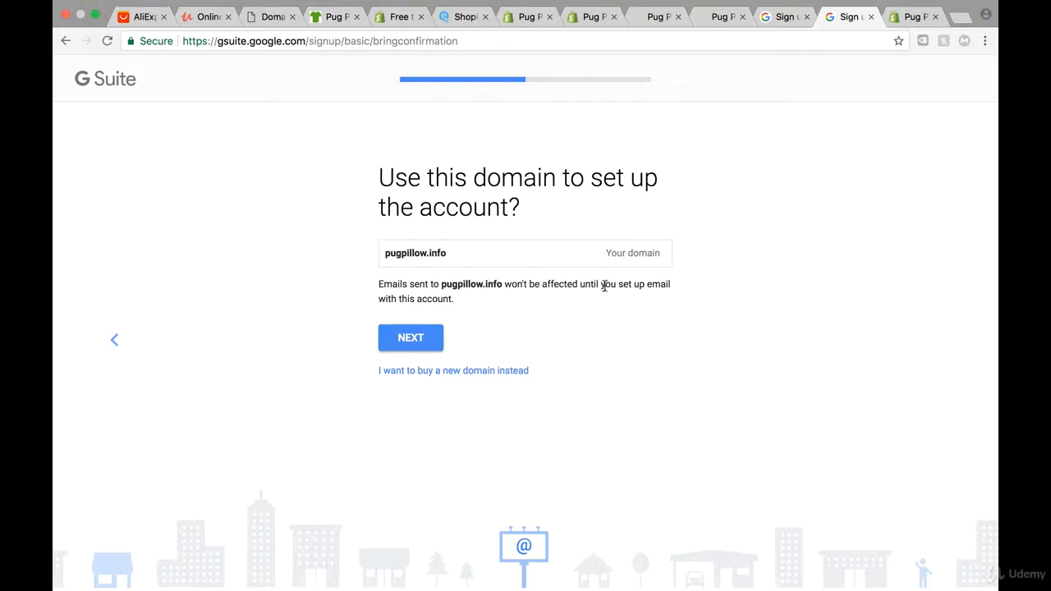
left_click(419, 340)
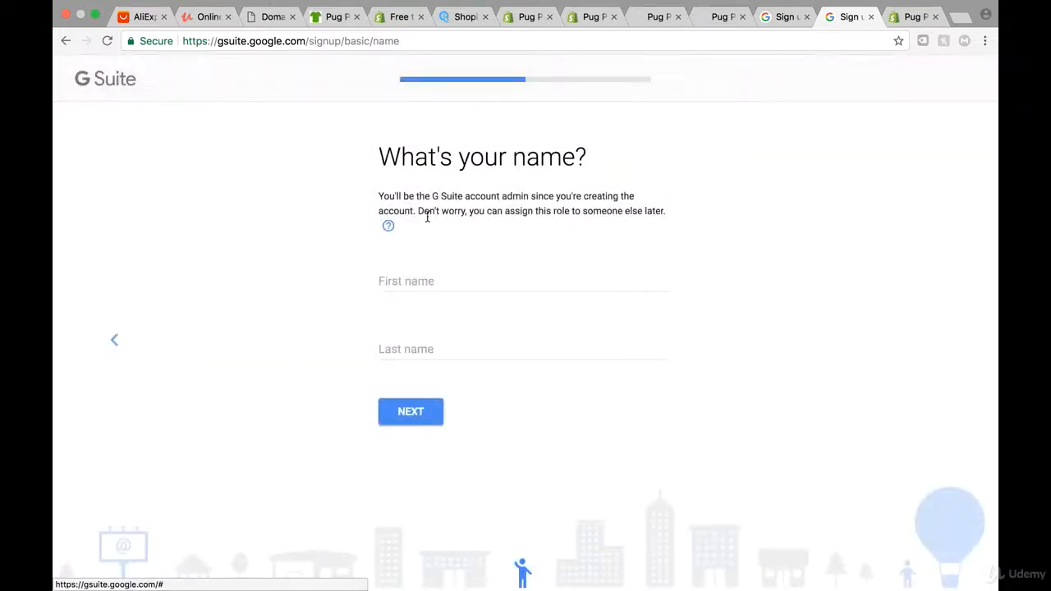
Enter and submit the admin's first and last name
left_click(405, 279)
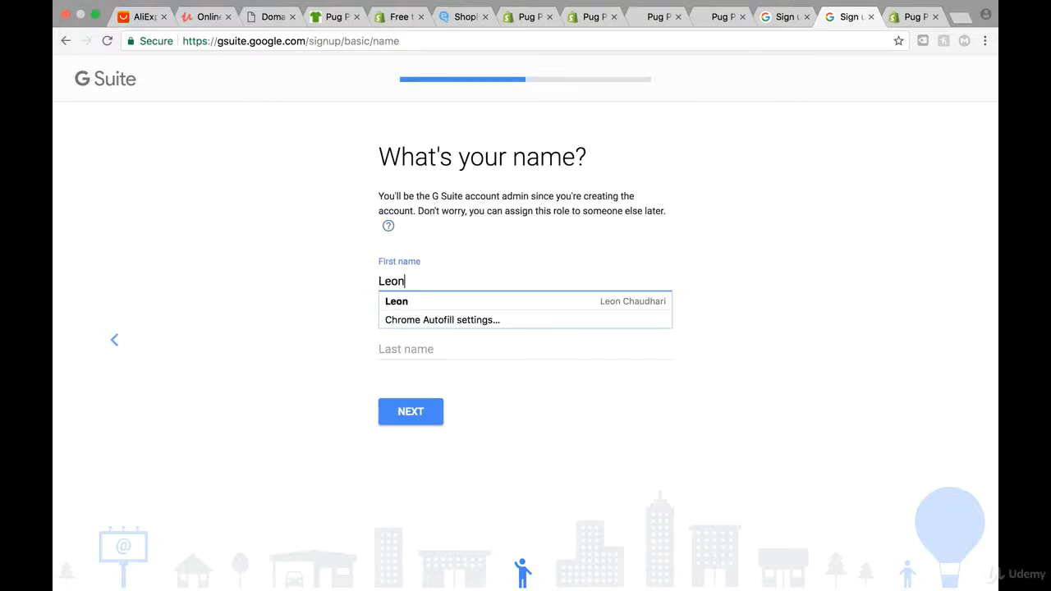
left_click(398, 344)
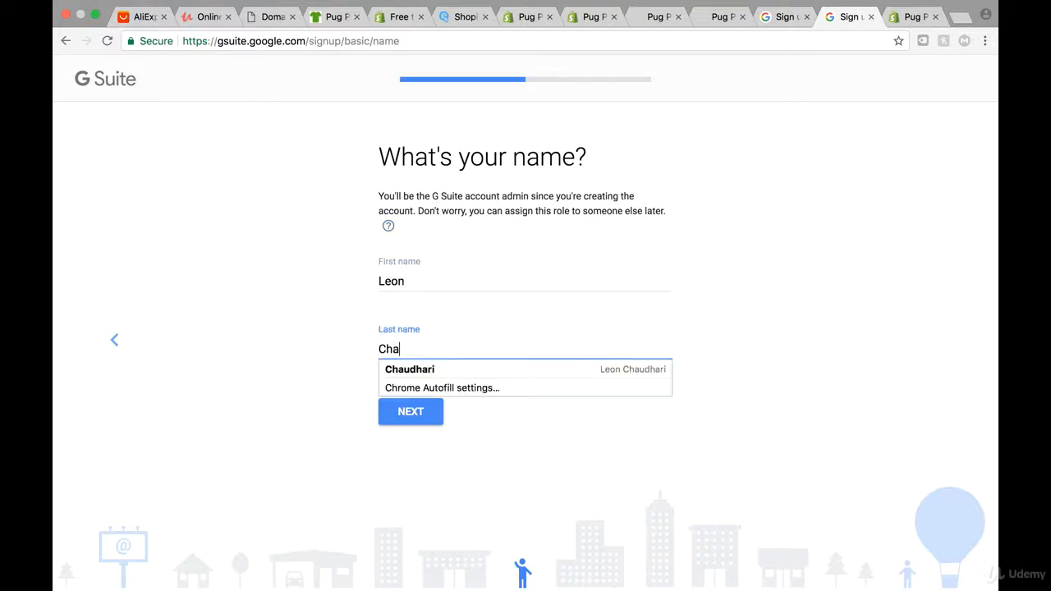
left_click(400, 425)
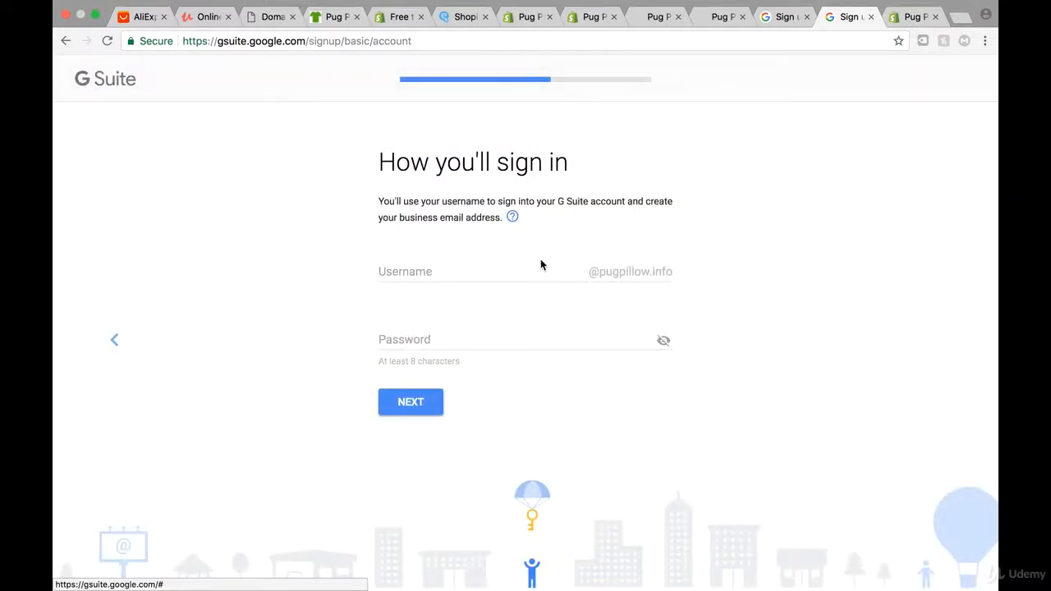
Choose the pugpillow.info sign-in username and a password of at least 8 characters
left_click(455, 271)
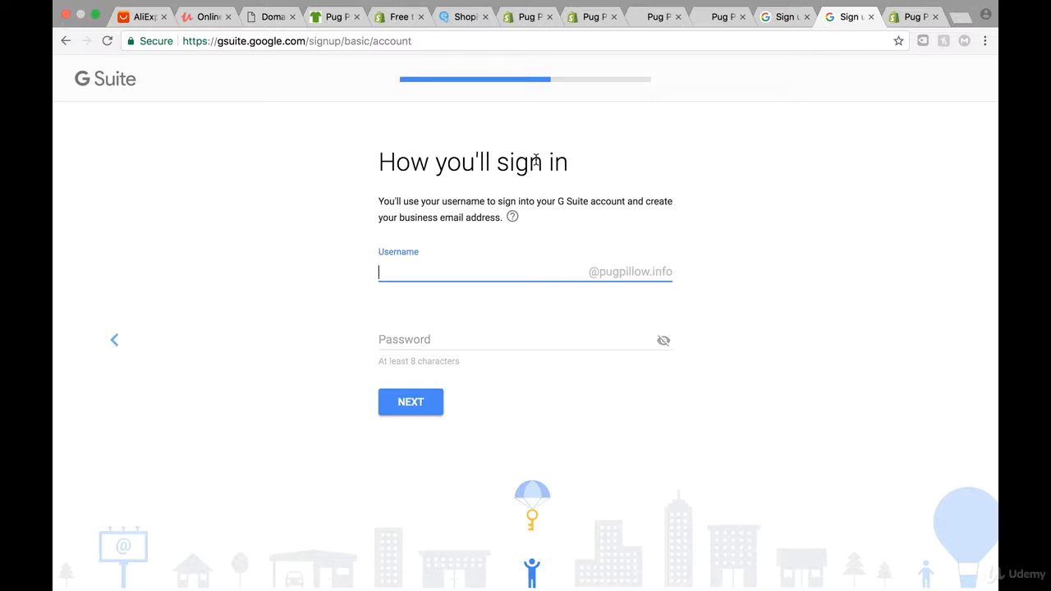
type("leon")
left_click(879, 261)
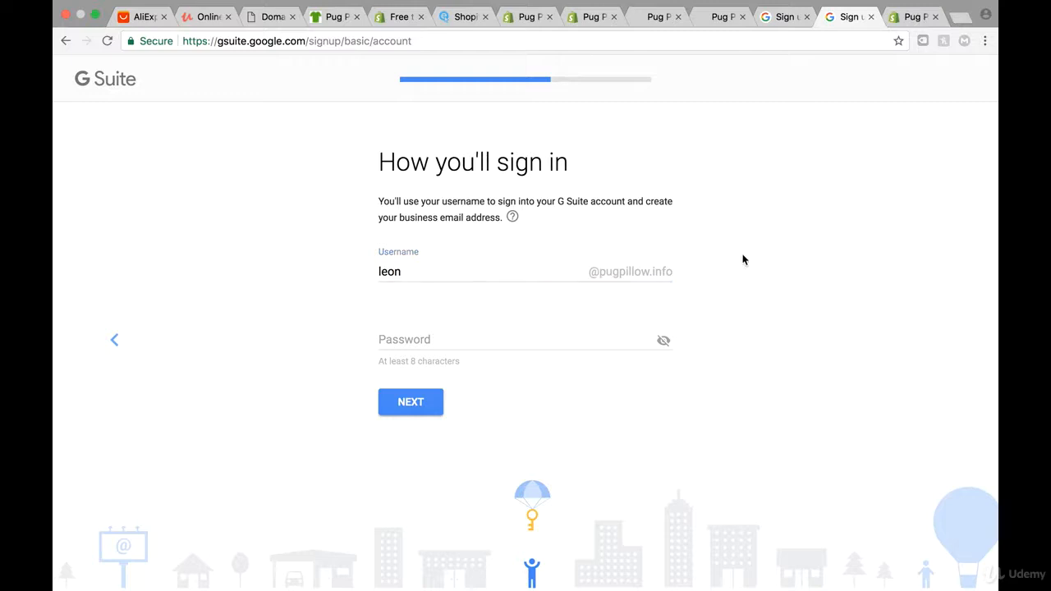
left_click(457, 352)
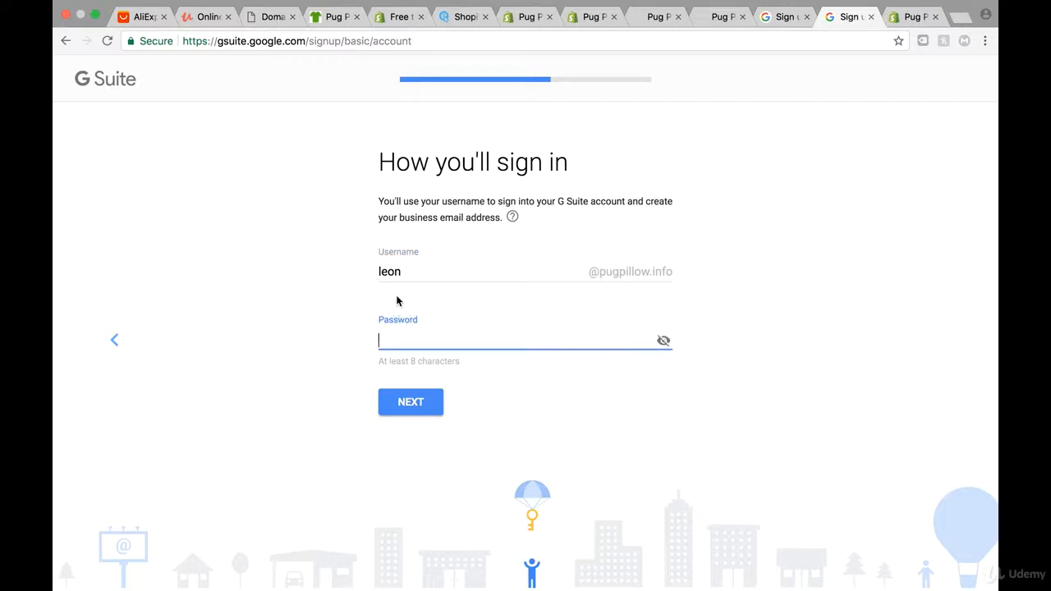
type("••••••••••••••")
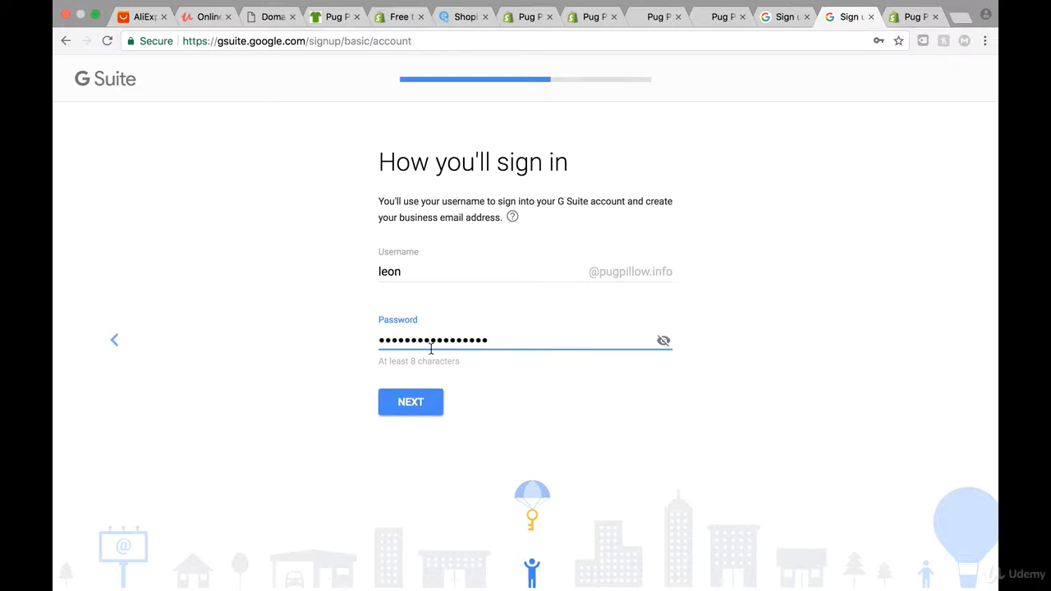
left_click(428, 403)
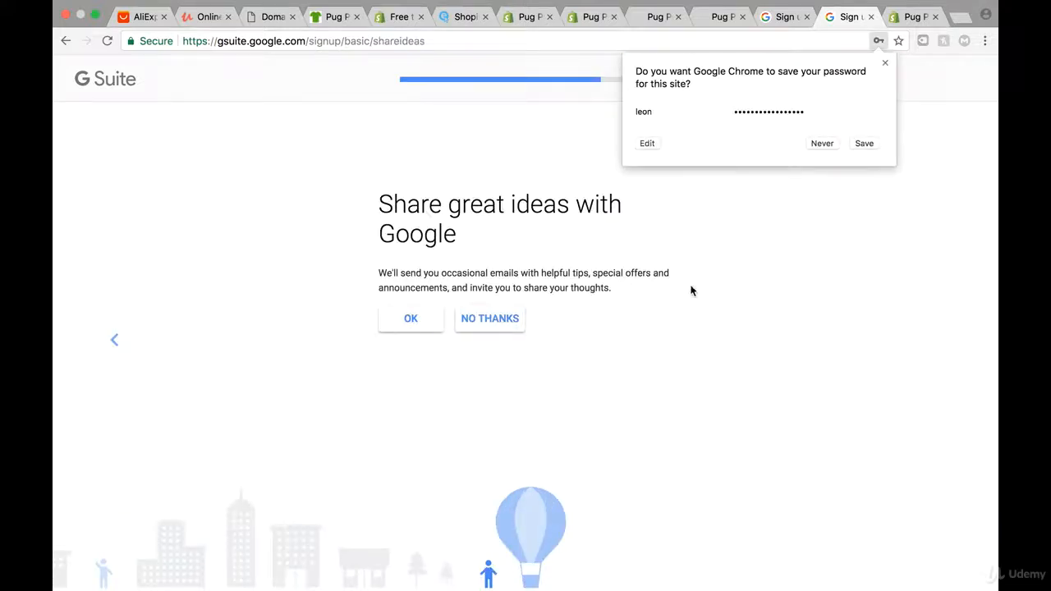
Save the password in Chrome, decline tips emails, pass the robot check and agree to create the account
left_click(868, 144)
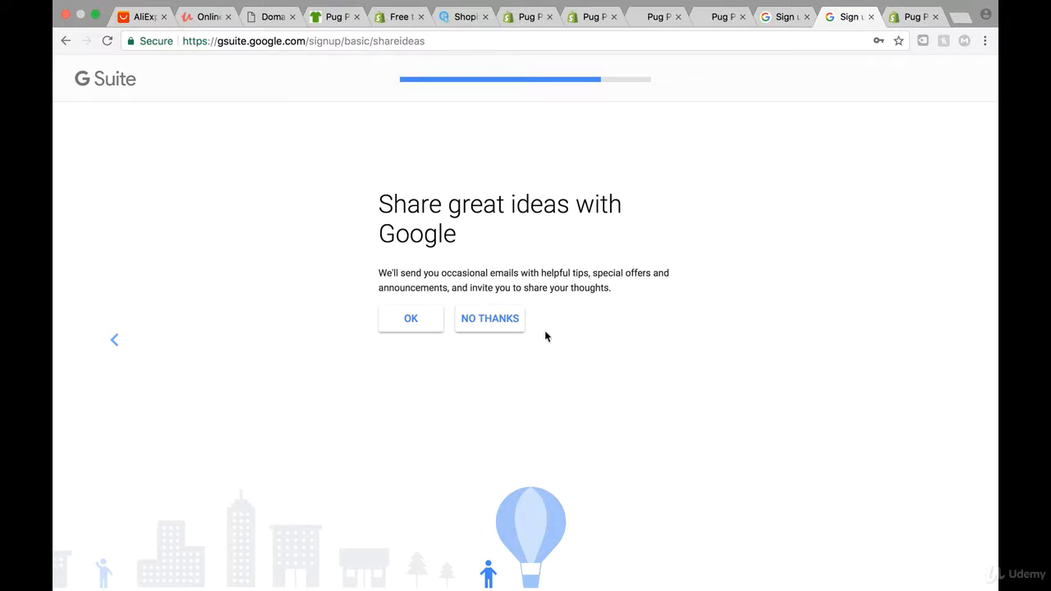
left_click(496, 317)
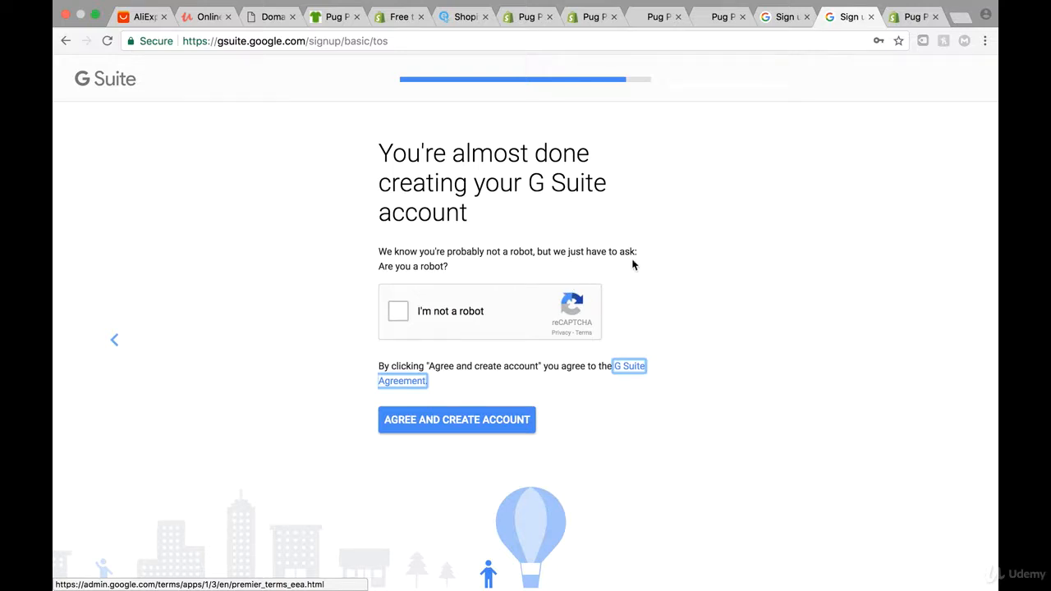
left_click(397, 310)
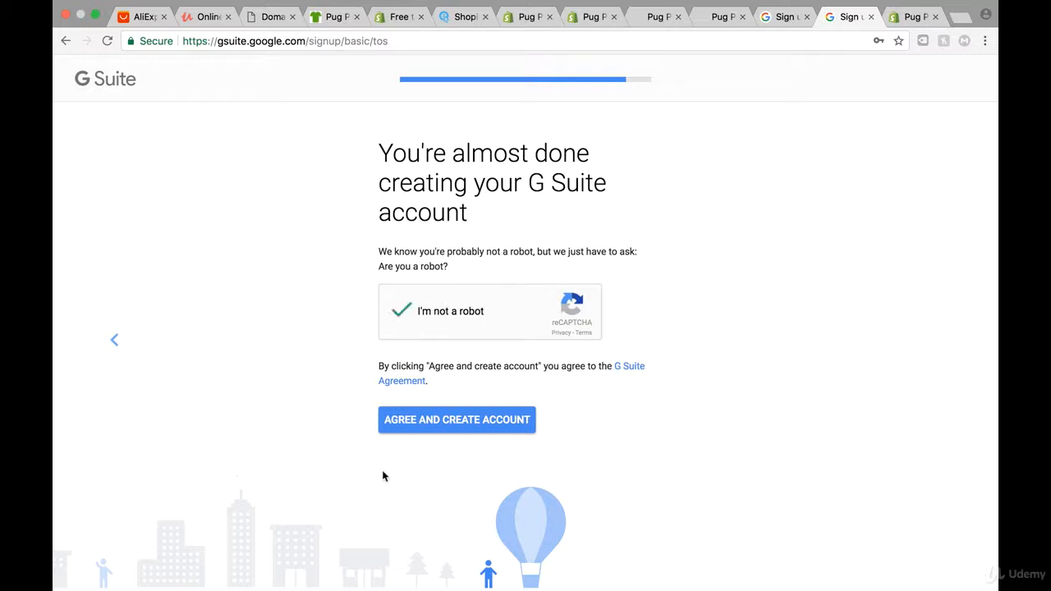
left_click(453, 423)
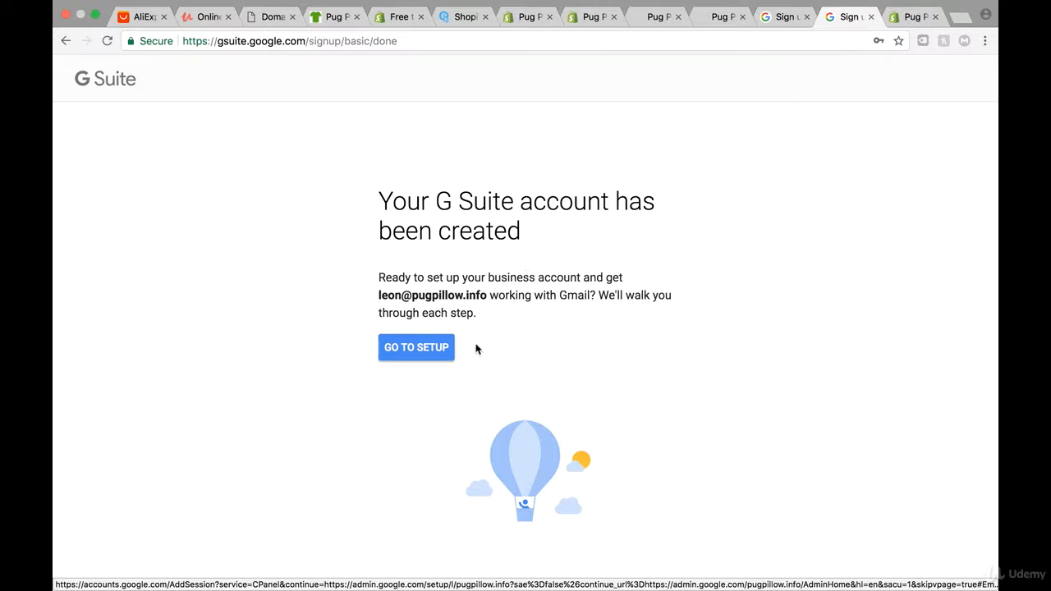
Continue to setup and begin signing in to the Admin console
left_click(402, 353)
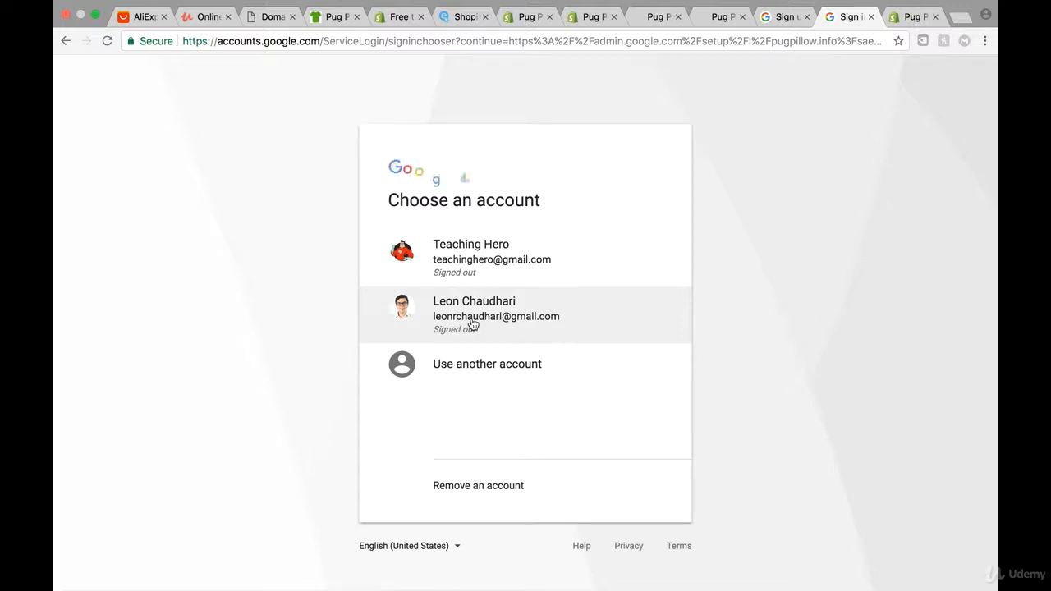
left_click(471, 319)
left_click(610, 360)
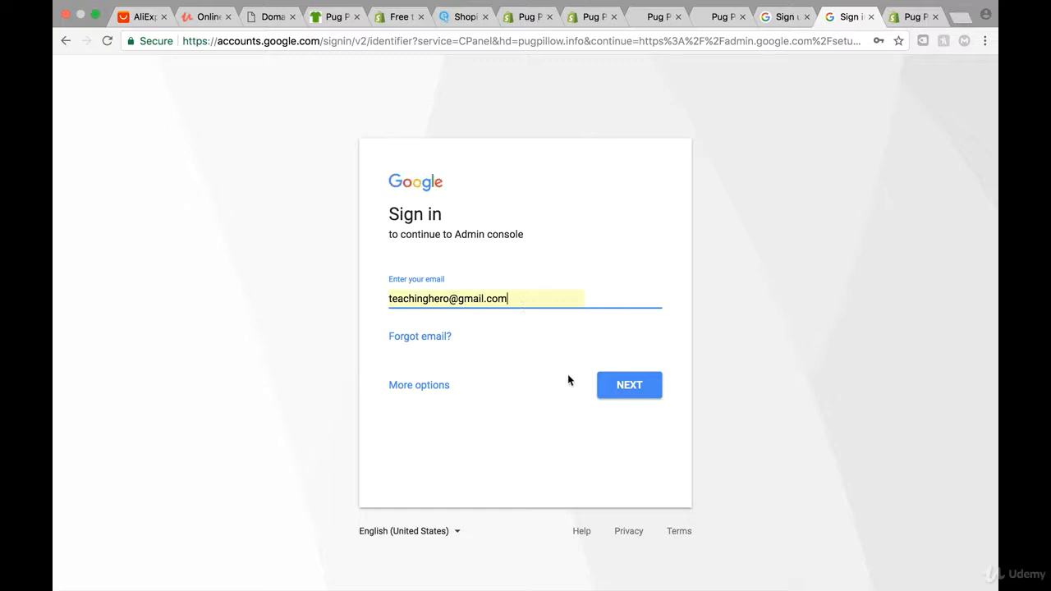
left_click(637, 390)
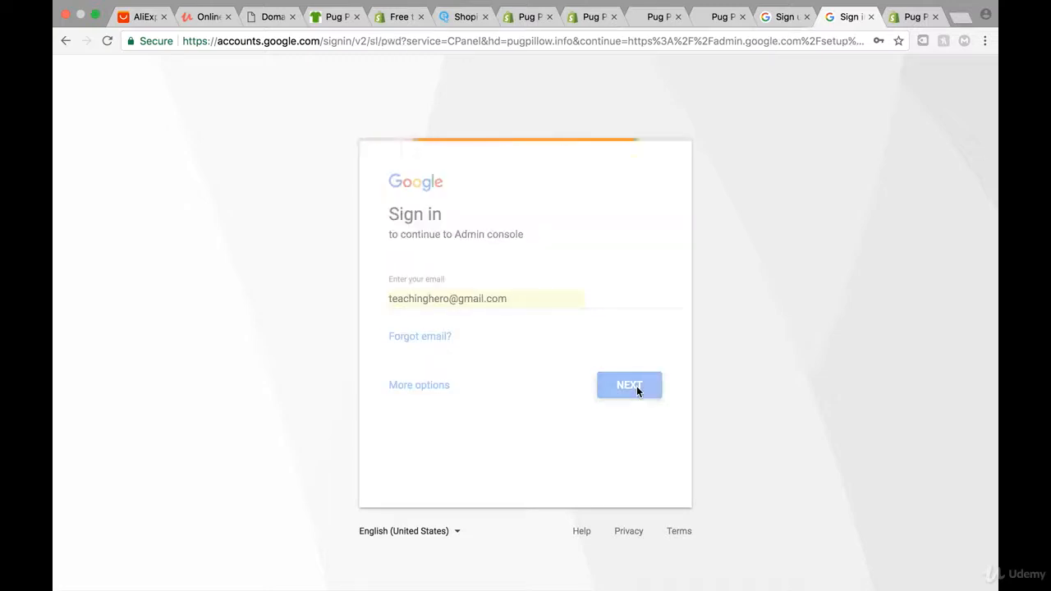
left_click(639, 362)
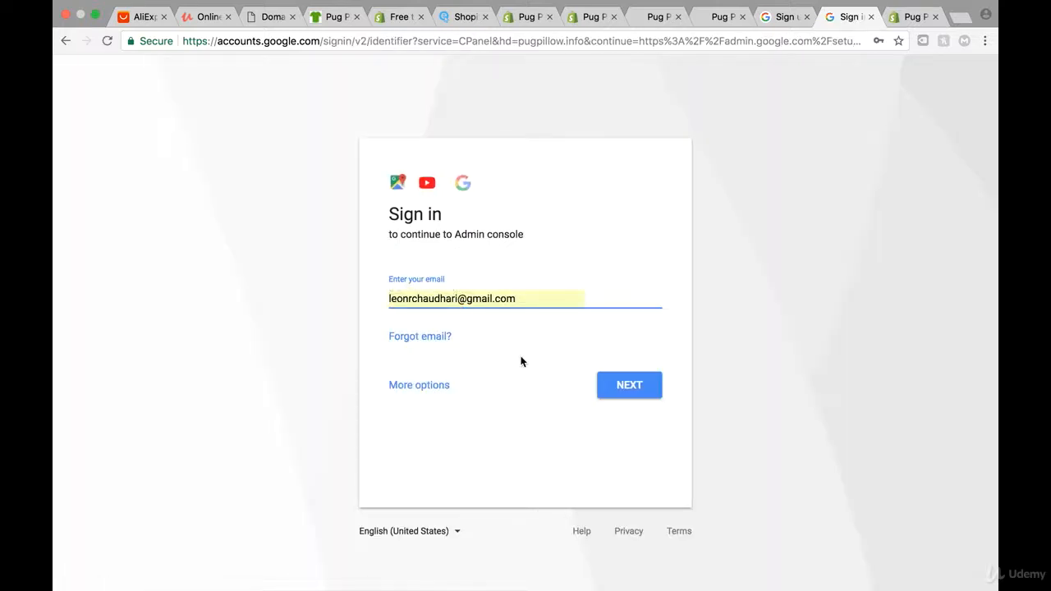
Re-enter the admin username and password to sign in, letting Chrome save the password
left_click_drag(510, 302, 347, 300)
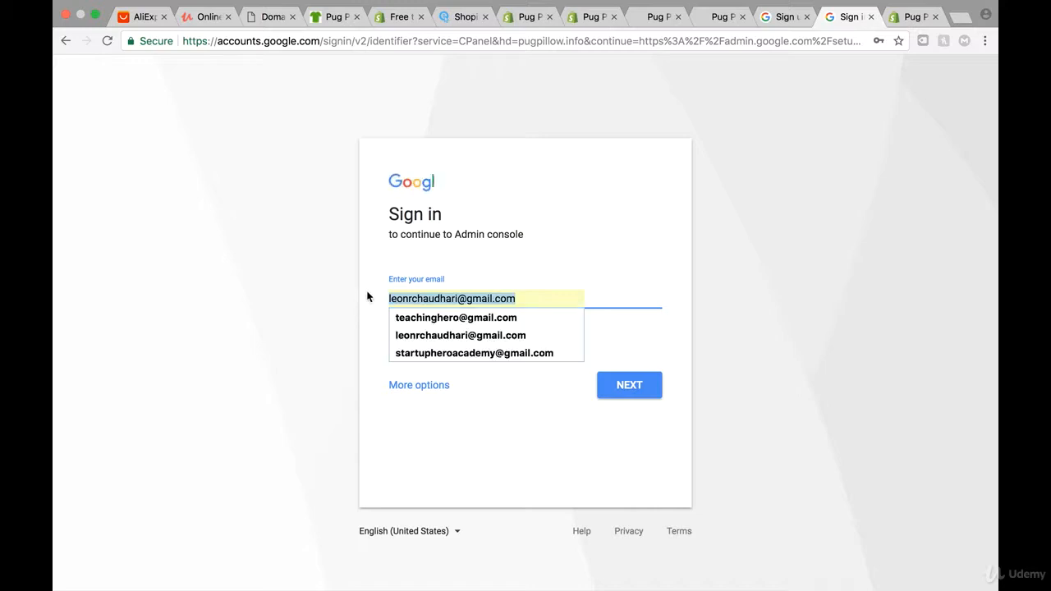
key("BackSpace")
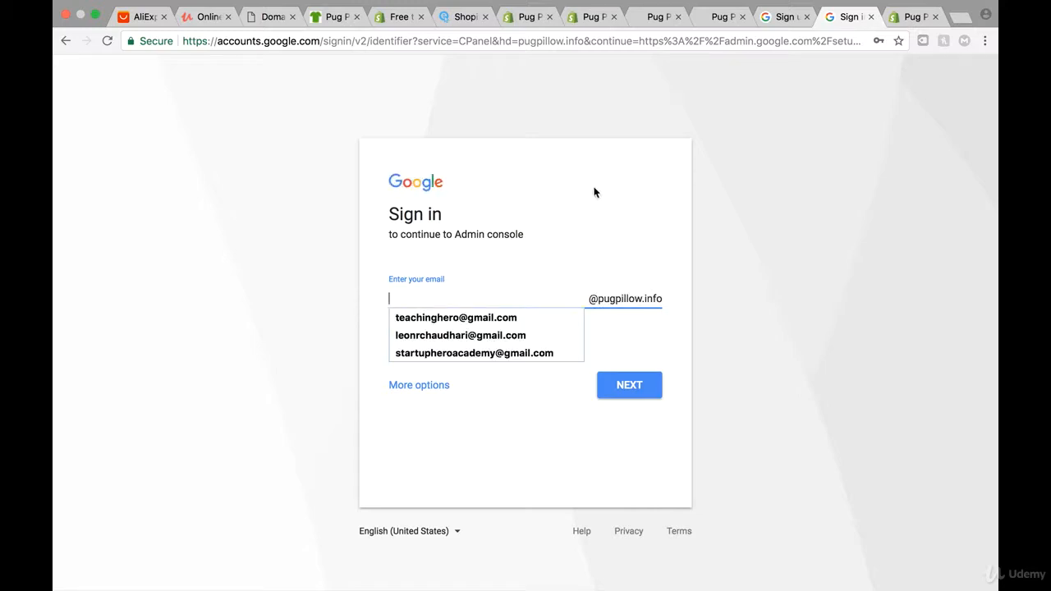
type("leon")
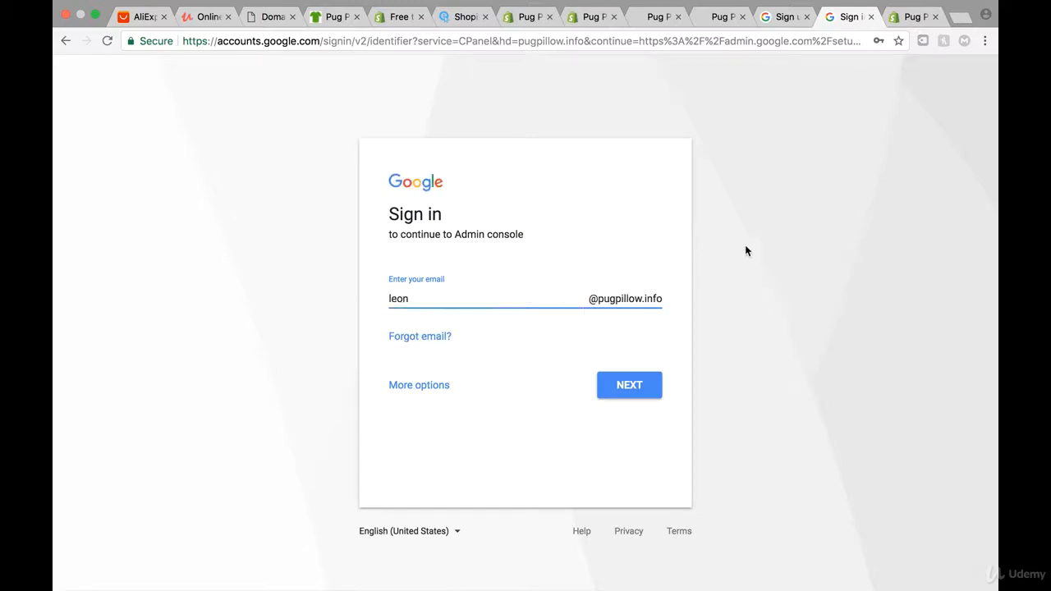
left_click(661, 387)
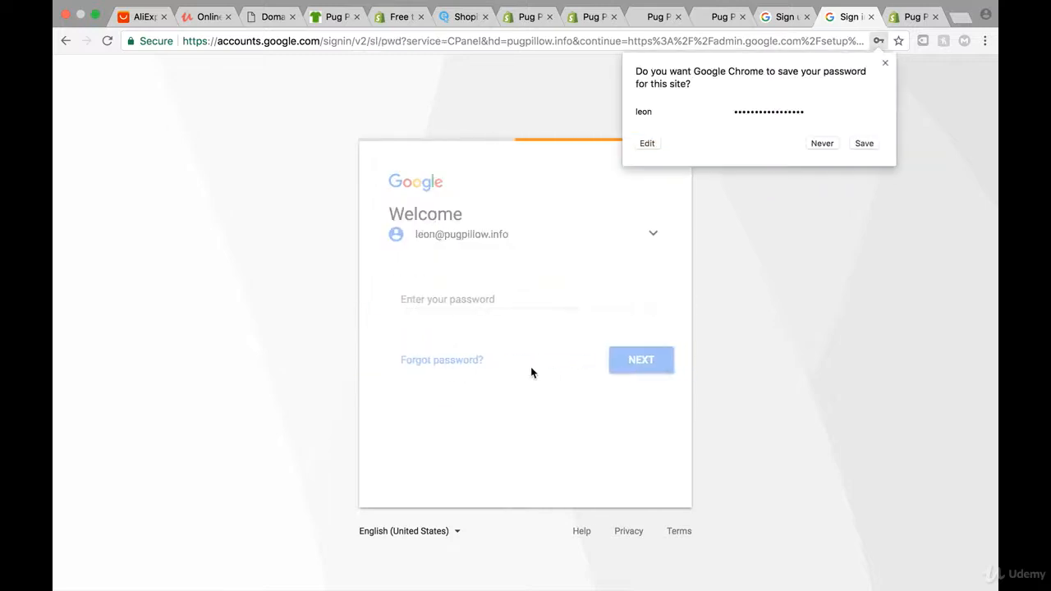
left_click_drag(497, 305, 362, 306)
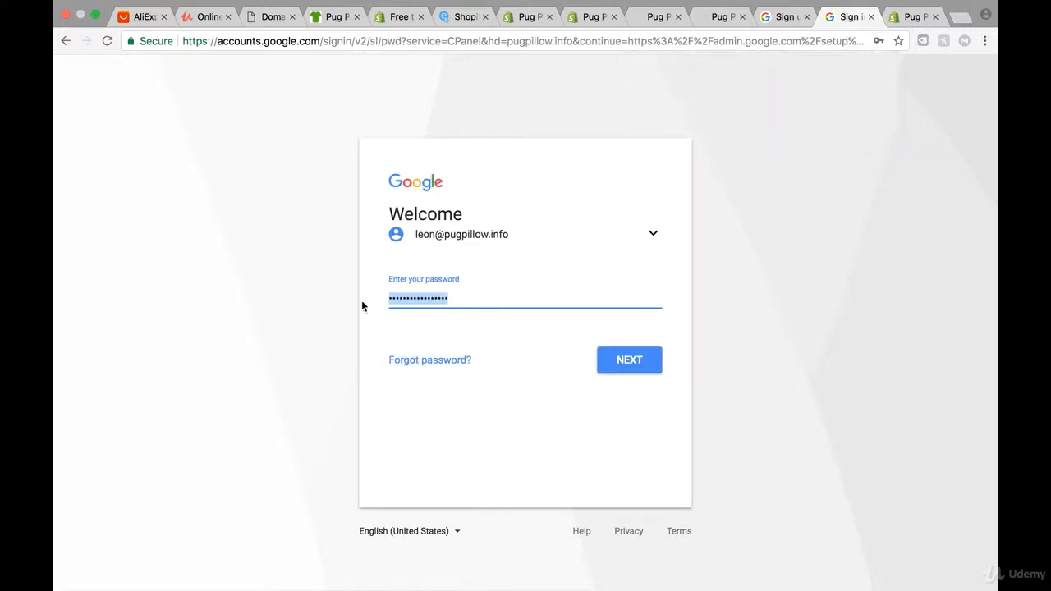
type("•")
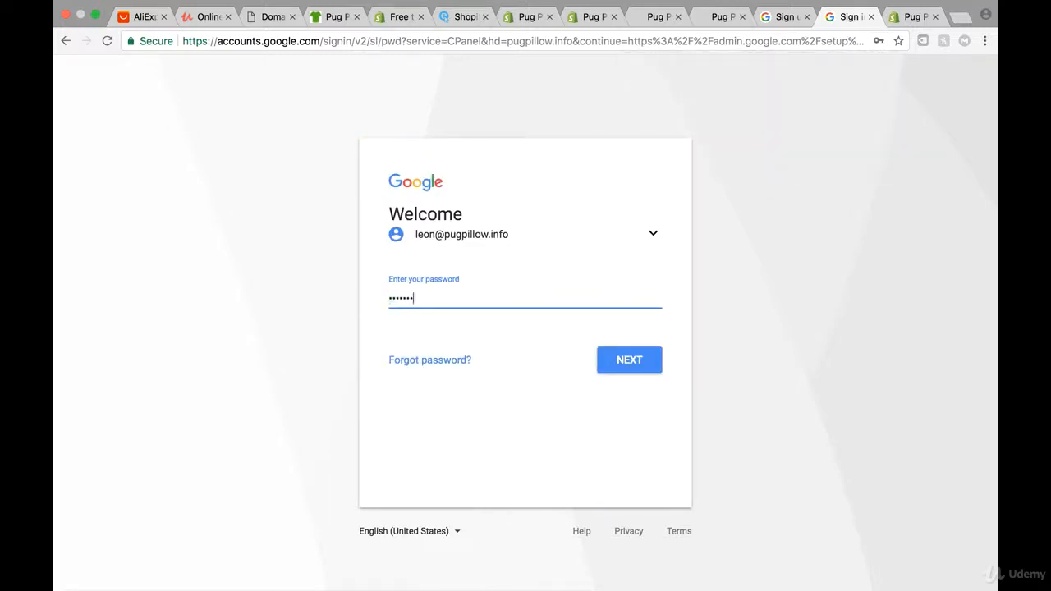
key("Return")
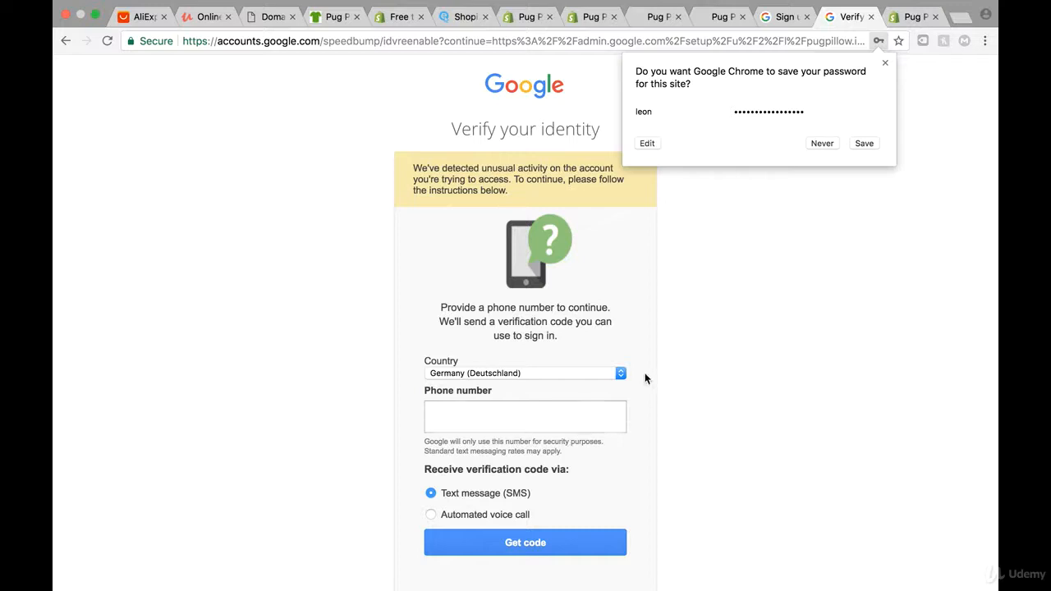
left_click(865, 144)
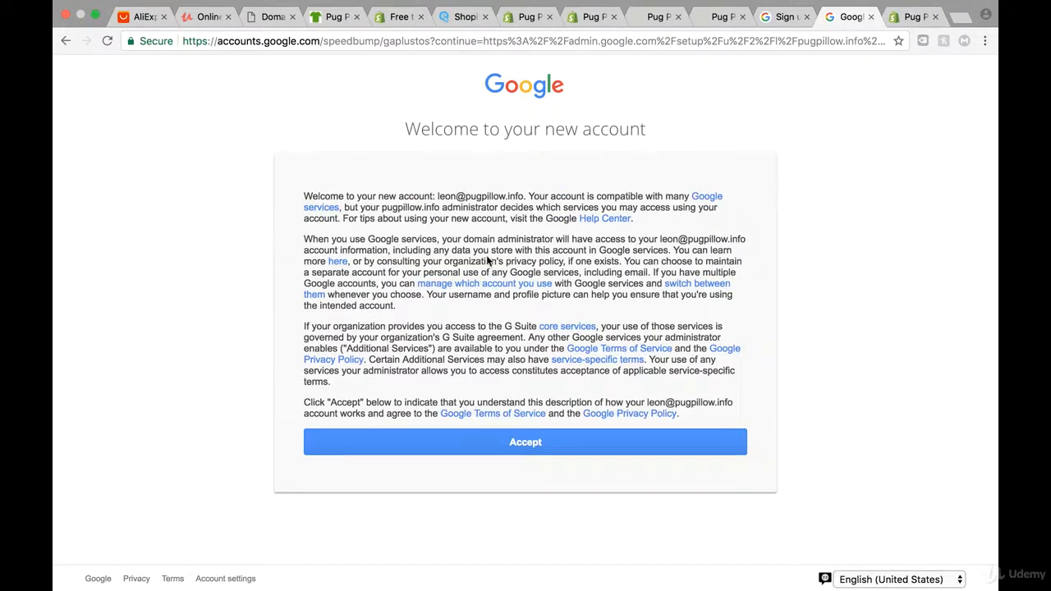
Accept the terms, mark all pugpillow.info user addresses as added, and launch GoDaddy verification
left_click(519, 448)
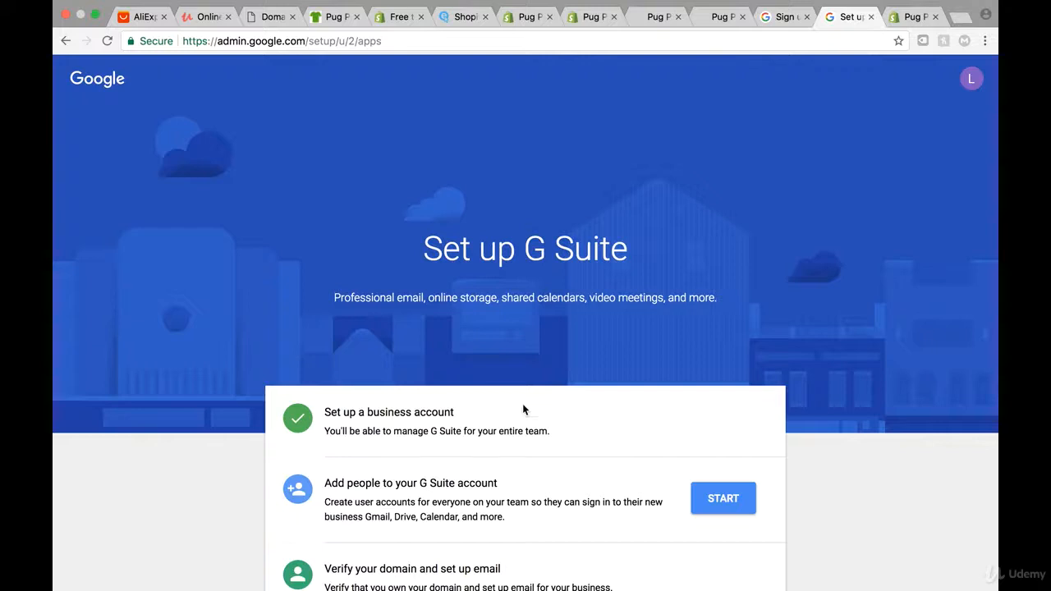
scroll(522, 408, "down", 2)
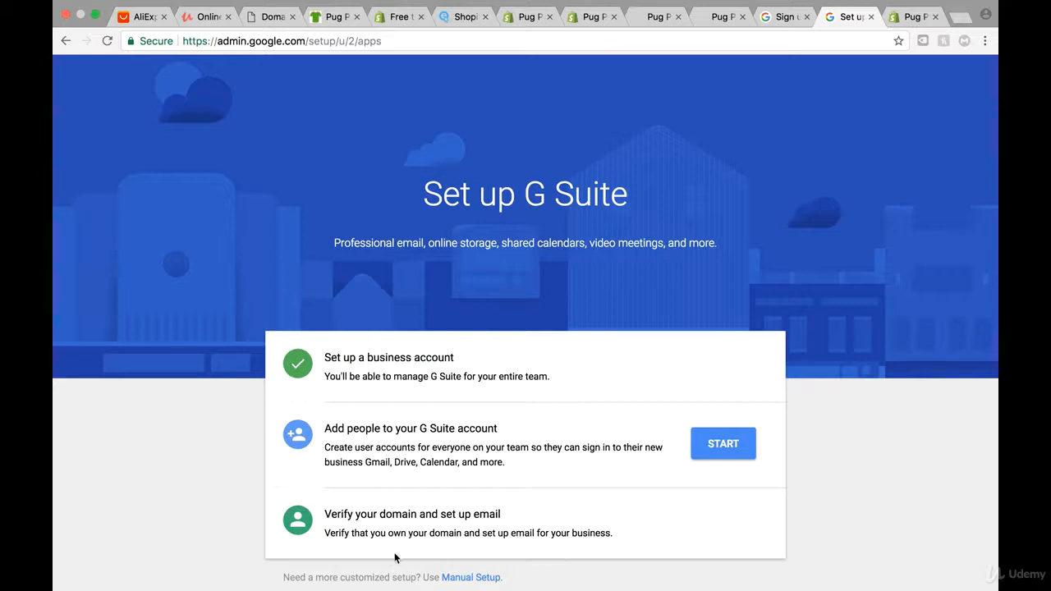
left_click(713, 441)
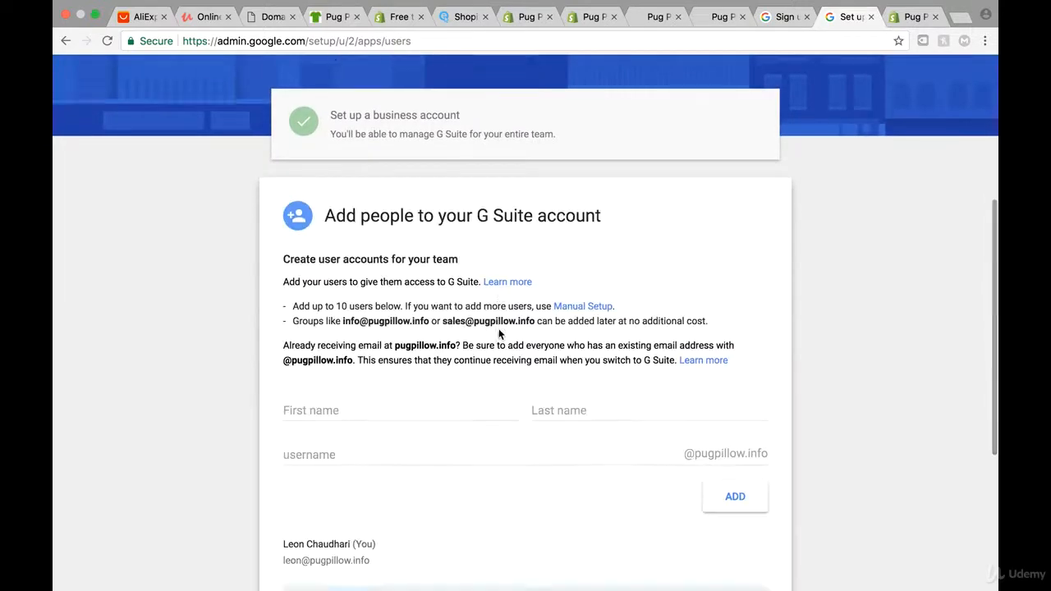
scroll(499, 328, "down", 4)
scroll(443, 446, "down", 2)
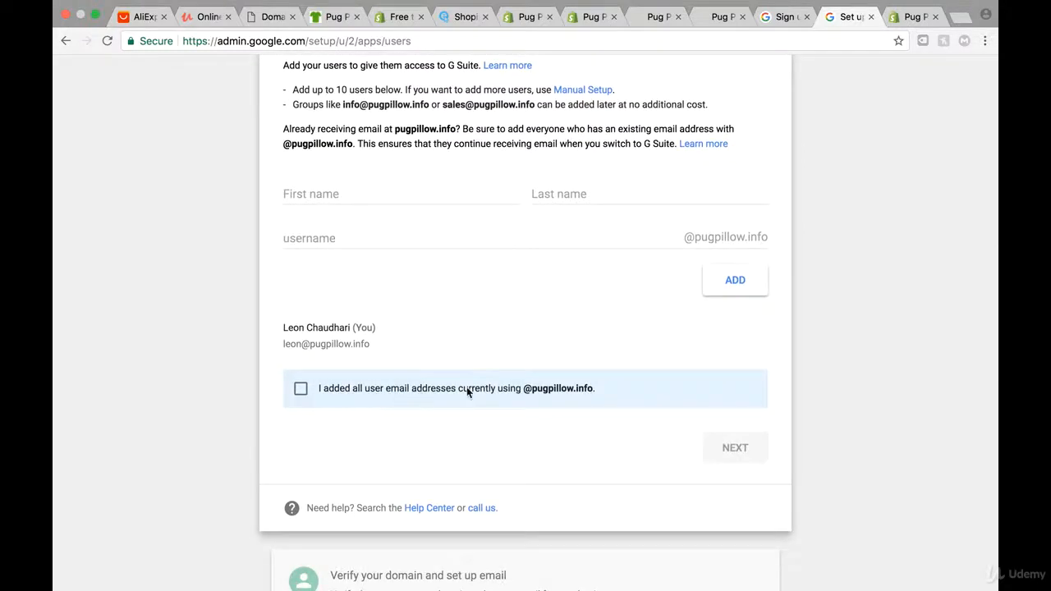
left_click(302, 390)
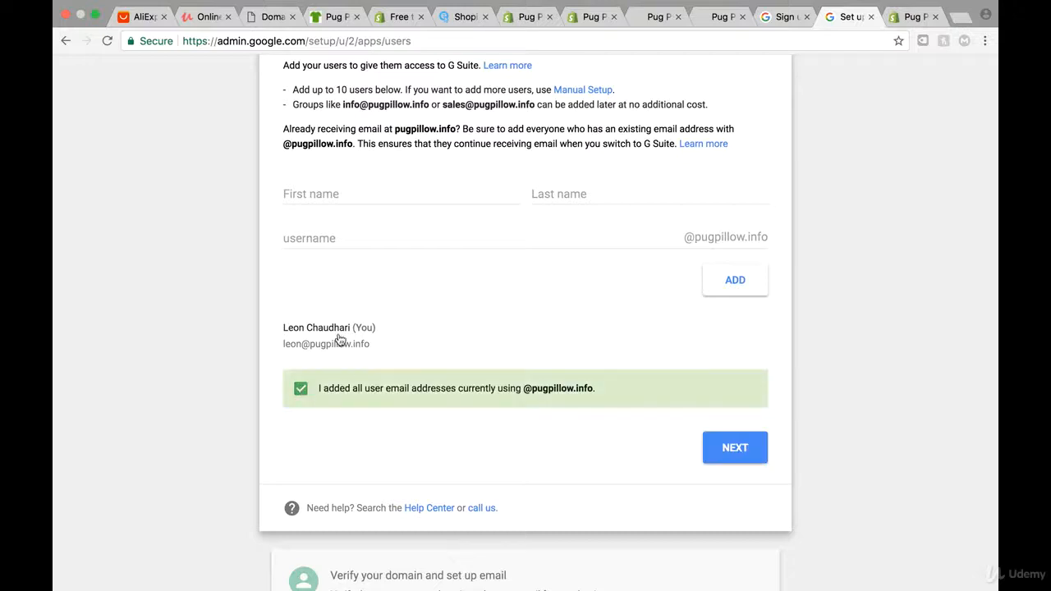
left_click(739, 445)
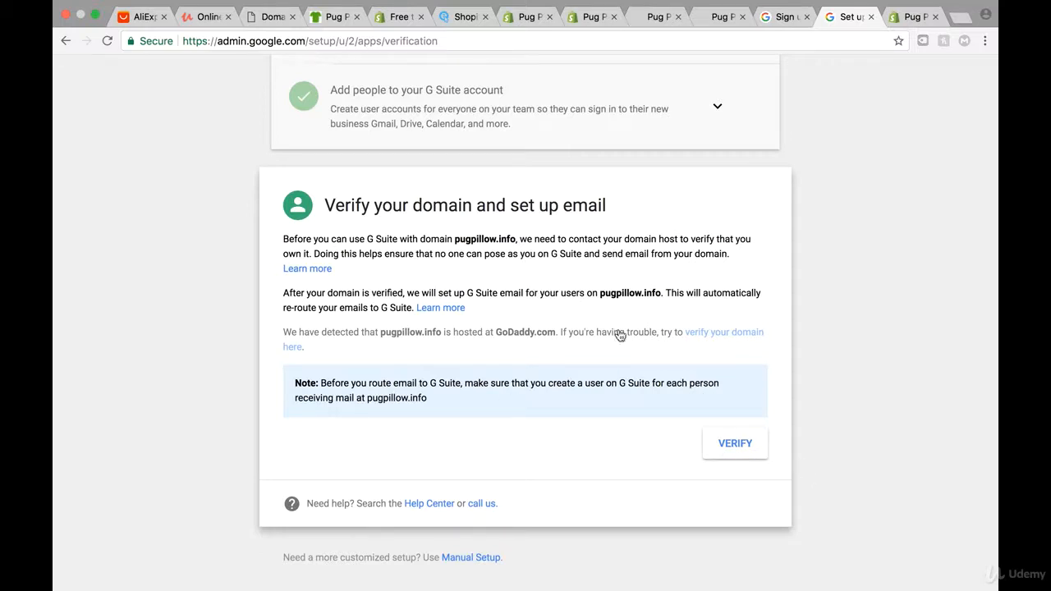
left_click(735, 442)
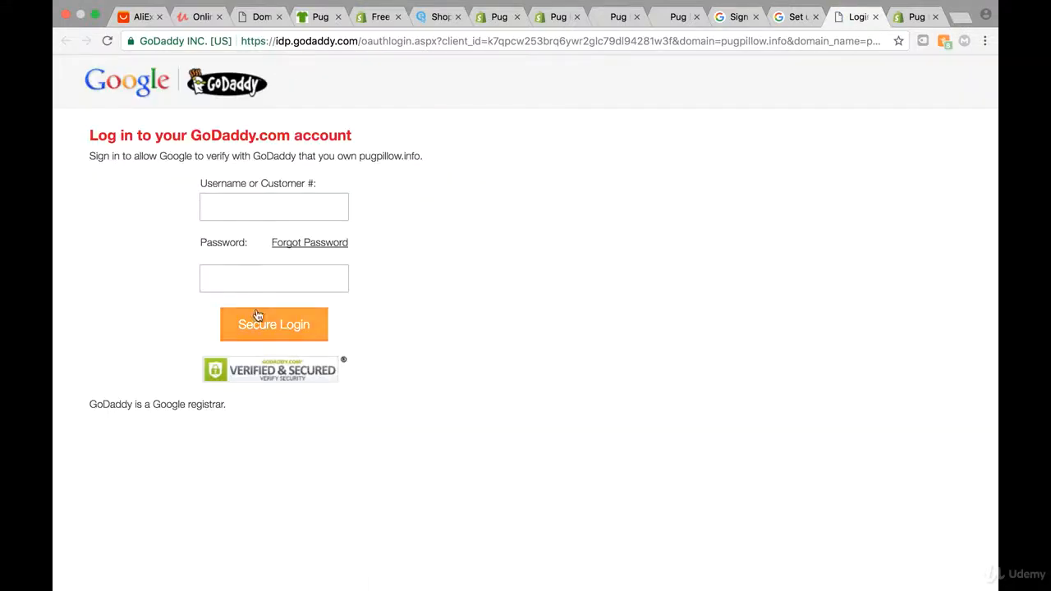
Select the GoDaddy login page's Username field to begin logging in
left_click(224, 217)
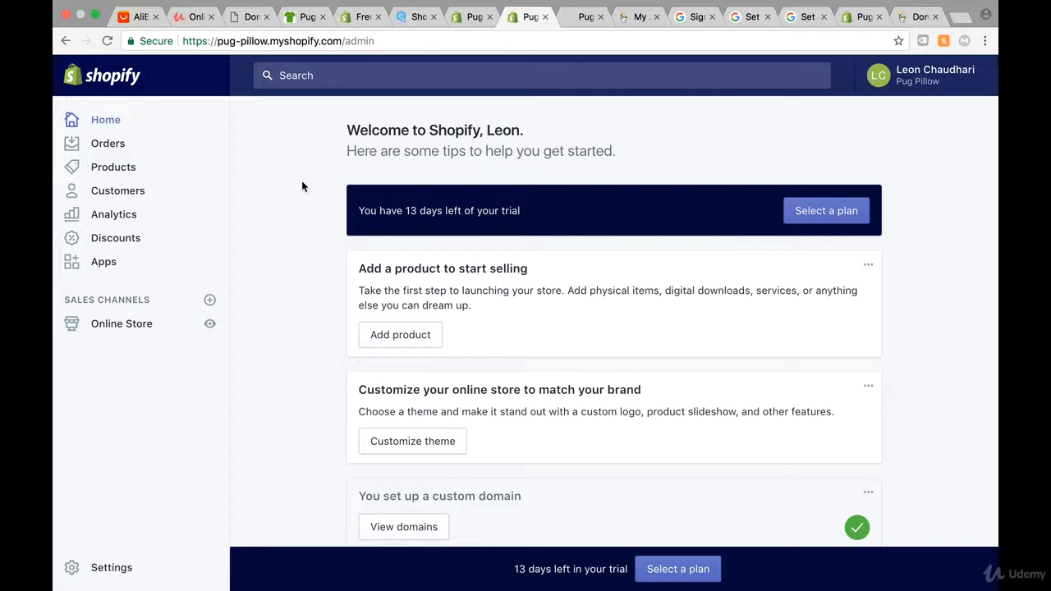
Open Settings > Checkout and scroll through the refund, privacy and terms of service statements
left_click(113, 568)
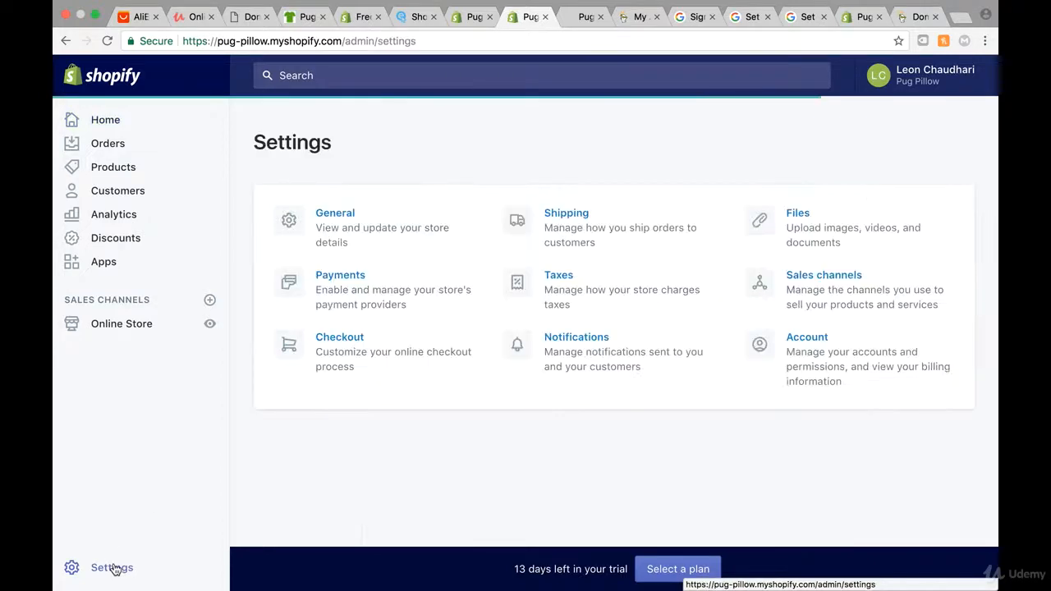
left_click(382, 352)
scroll(685, 337, "down", 6)
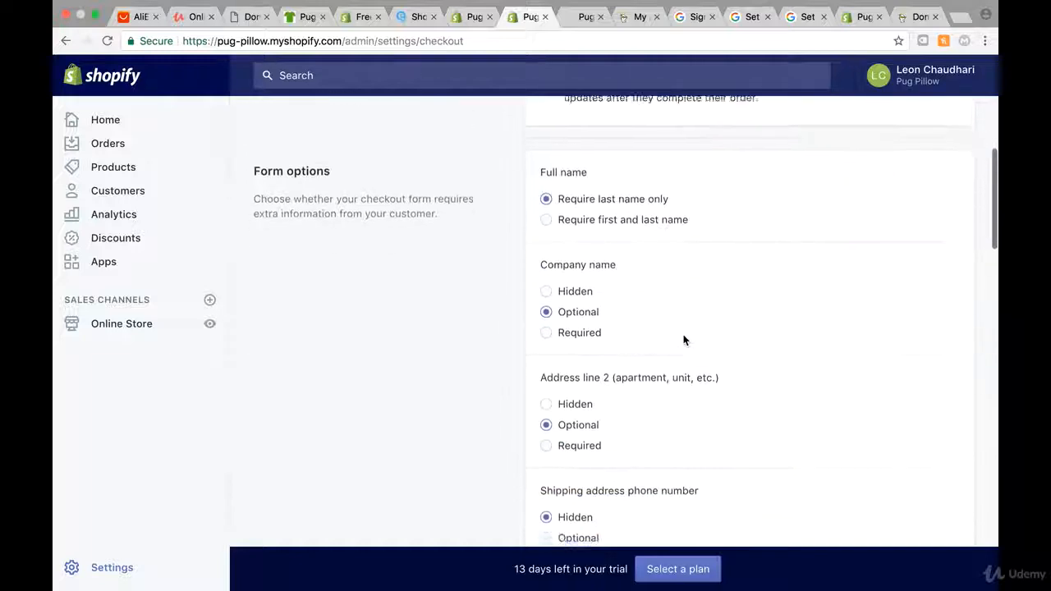
scroll(685, 340, "down", 15)
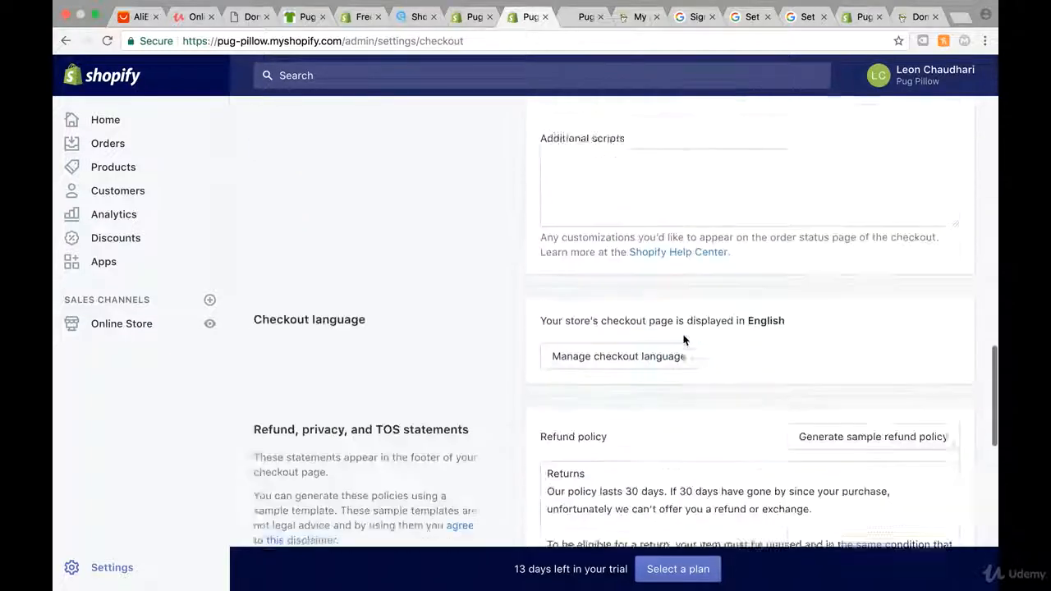
scroll(684, 340, "down", 6)
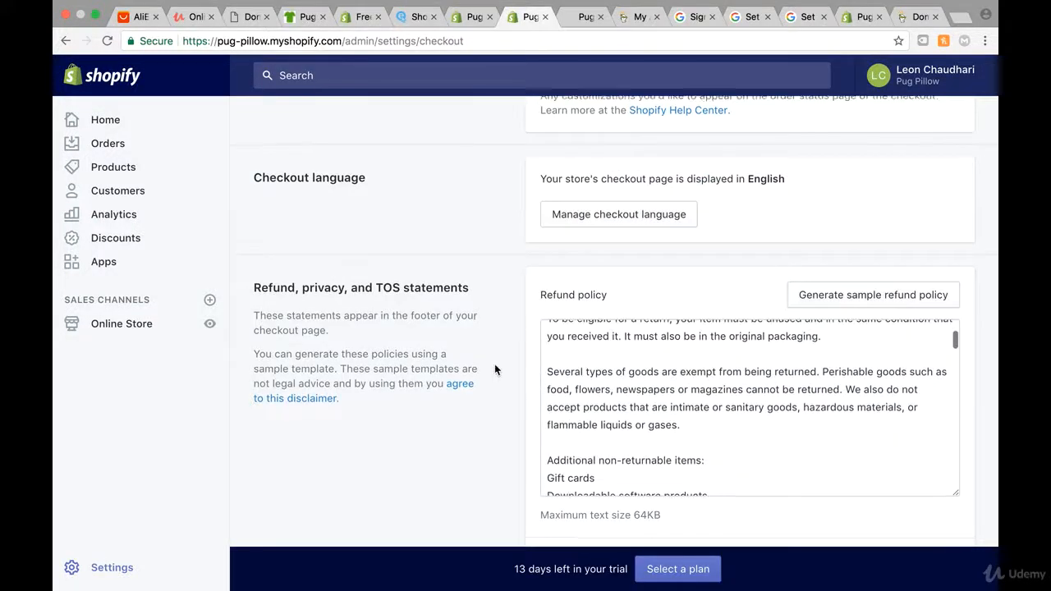
scroll(526, 353, "down", 3)
scroll(493, 283, "down", 3)
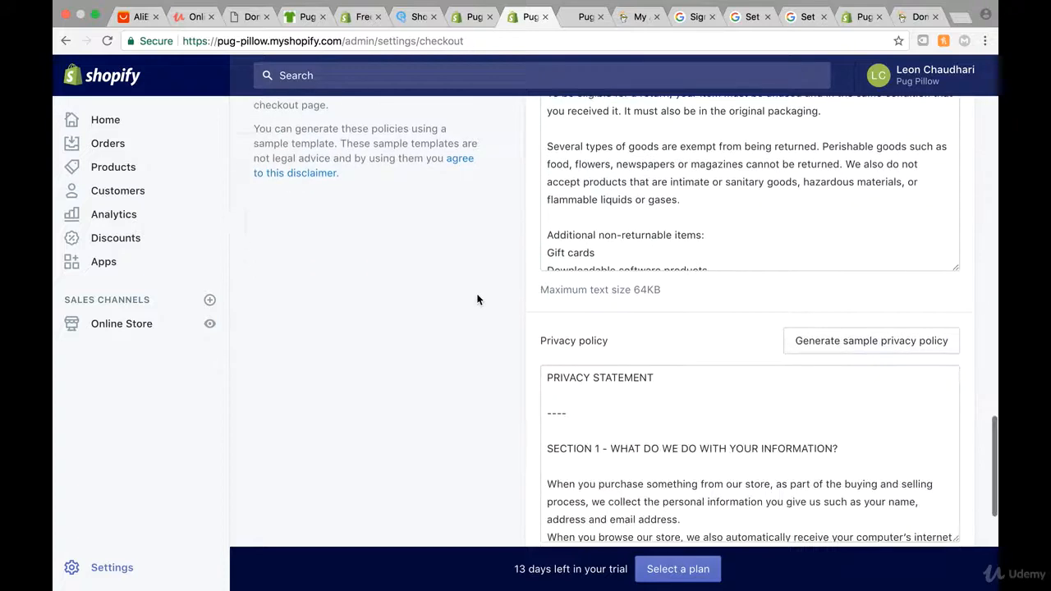
scroll(525, 362, "down", 5)
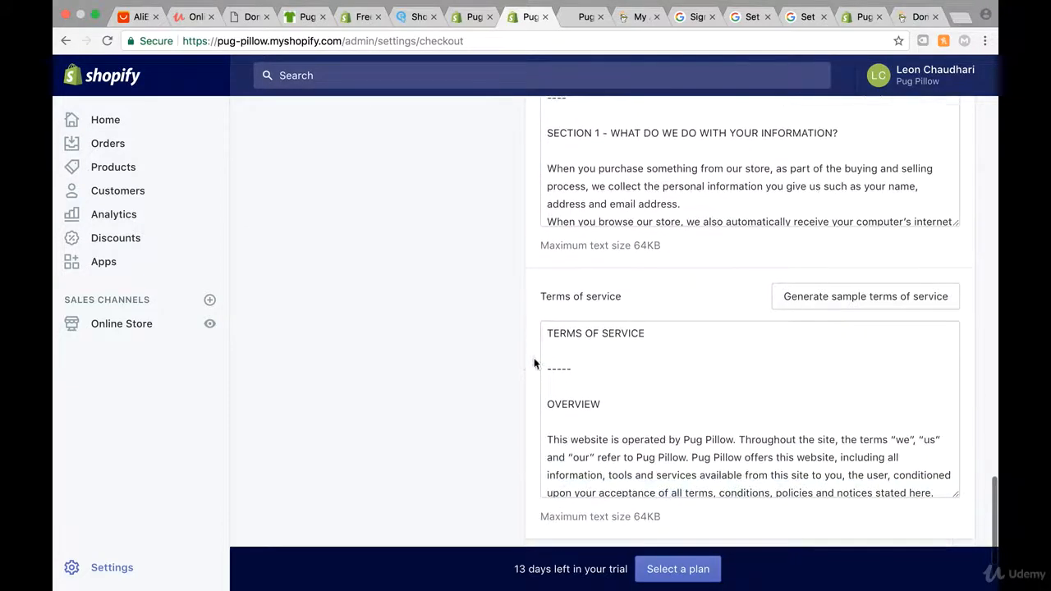
scroll(446, 307, "up", 1)
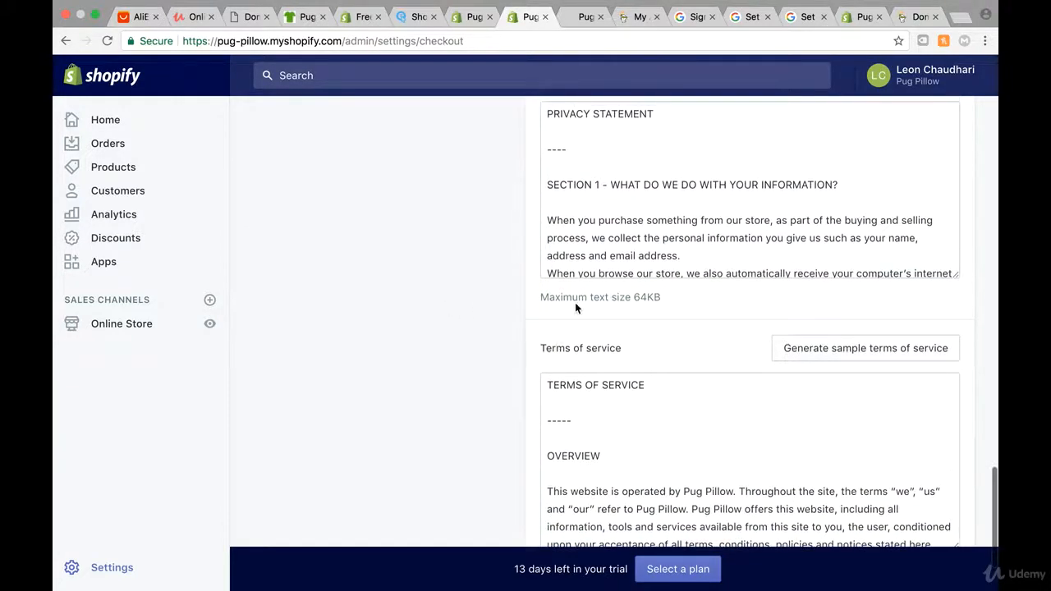
scroll(495, 211, "up", 1)
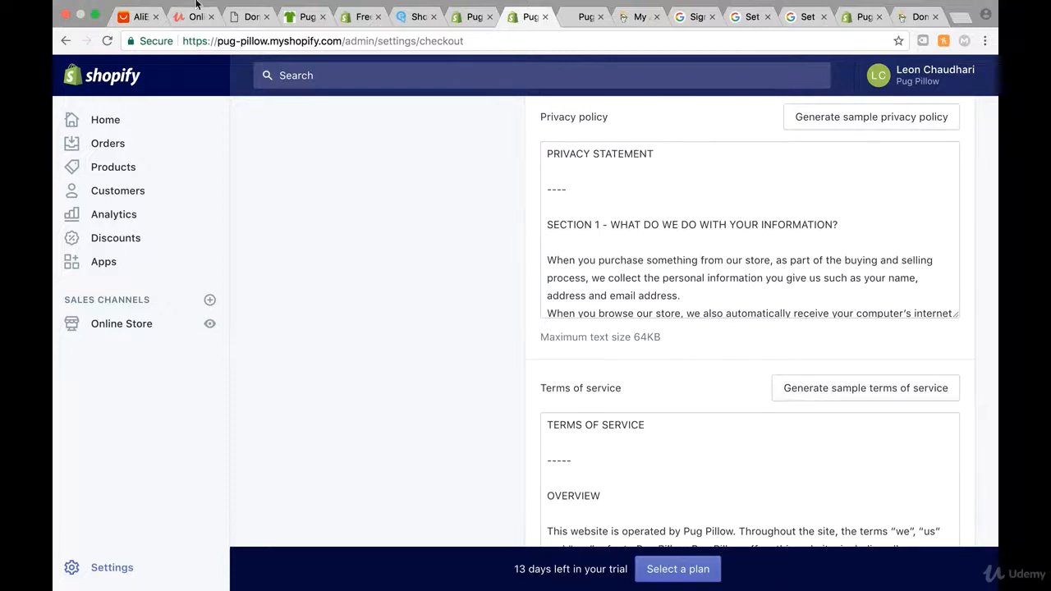
left_click(156, 7)
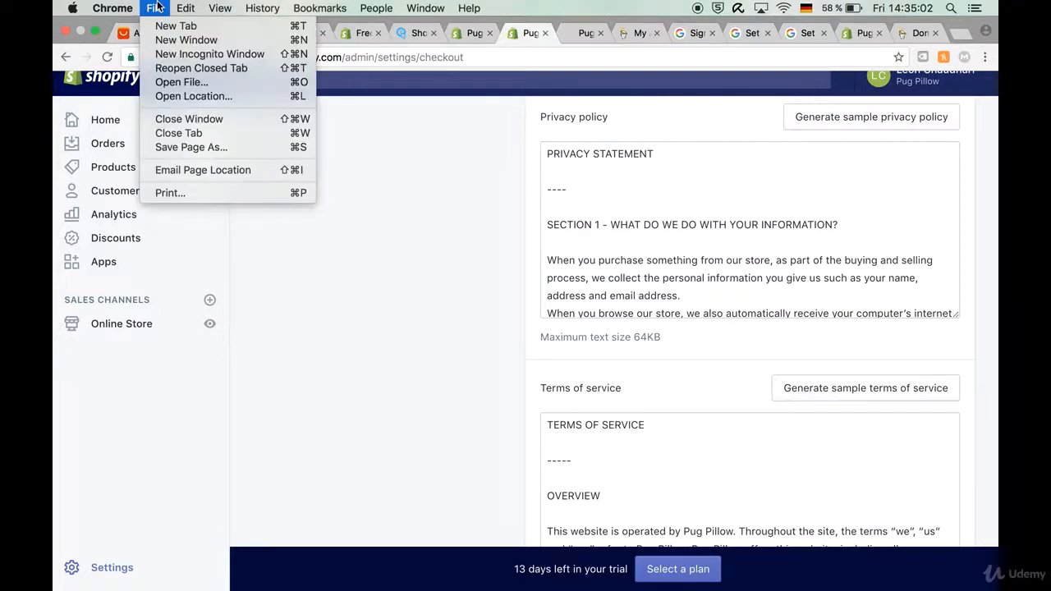
mouse_move(184, 7)
mouse_move(219, 155)
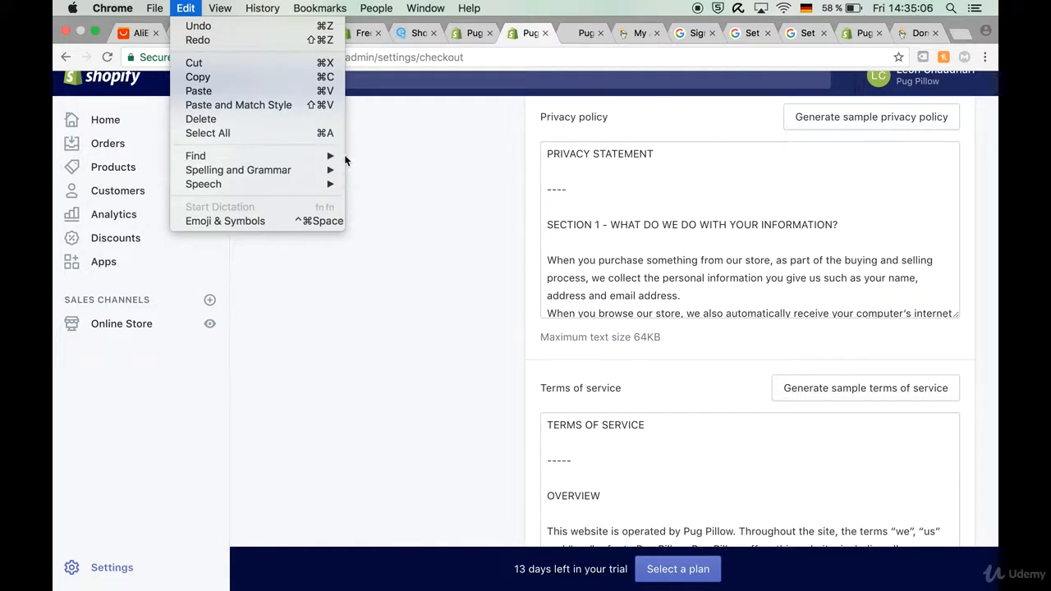
Search the page for '@' to locate the old contact e-mail addresses
mouse_move(333, 156)
left_click(371, 178)
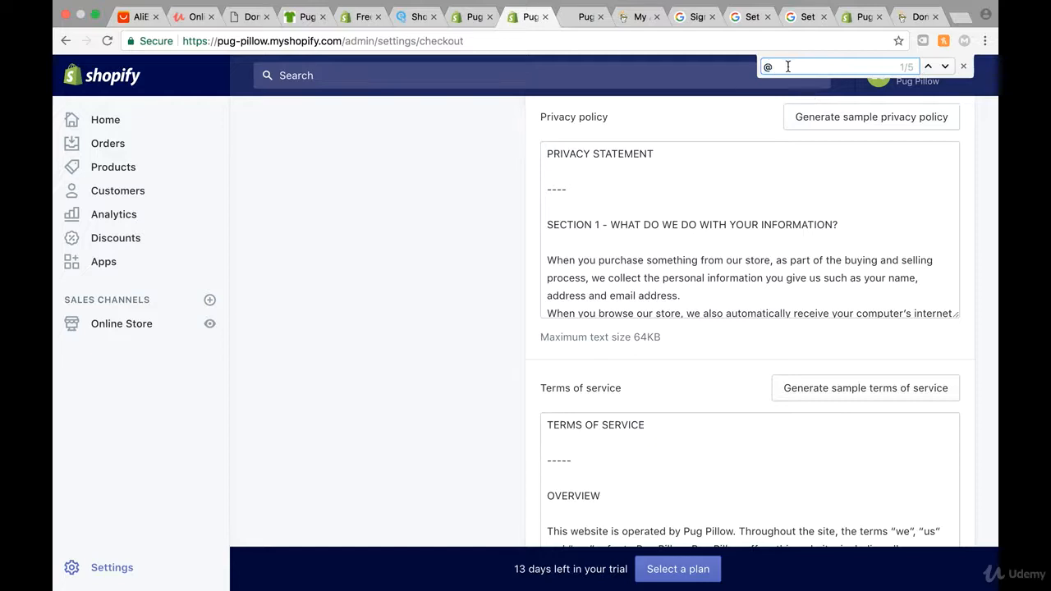
left_click_drag(786, 66, 762, 63)
type("@")
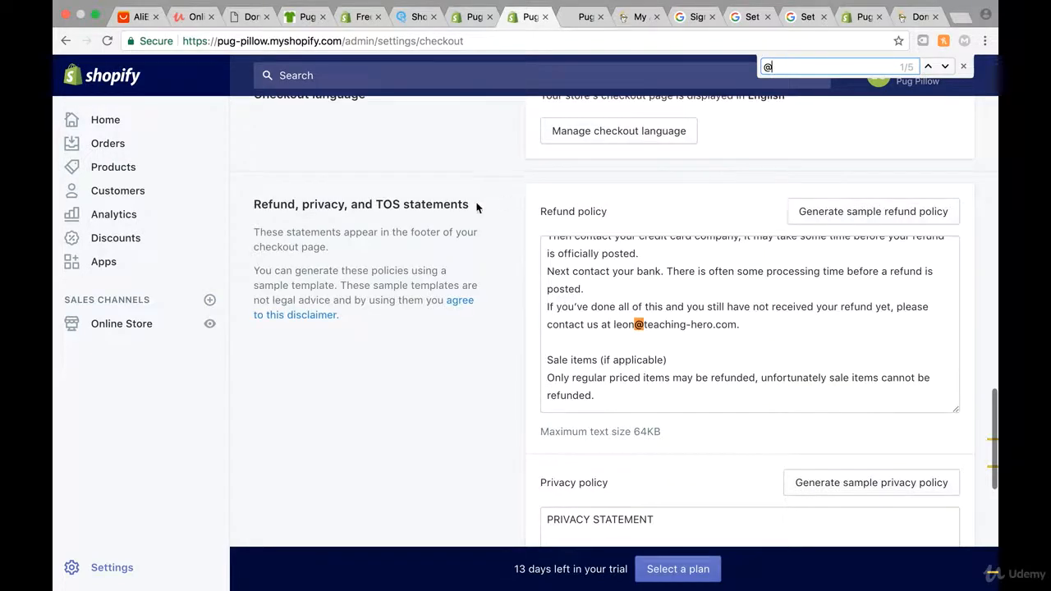
scroll(476, 208, "up", 5)
scroll(476, 207, "down", 3)
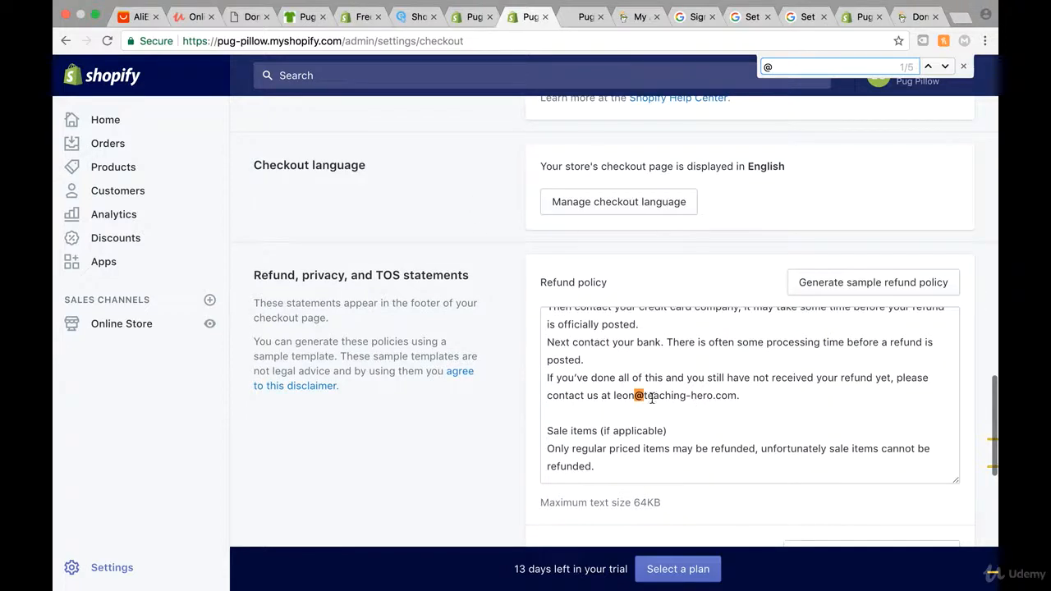
Replace teaching-hero.com with pugpillow.info in the refund policy e-mail and copy the new address
left_click(736, 389)
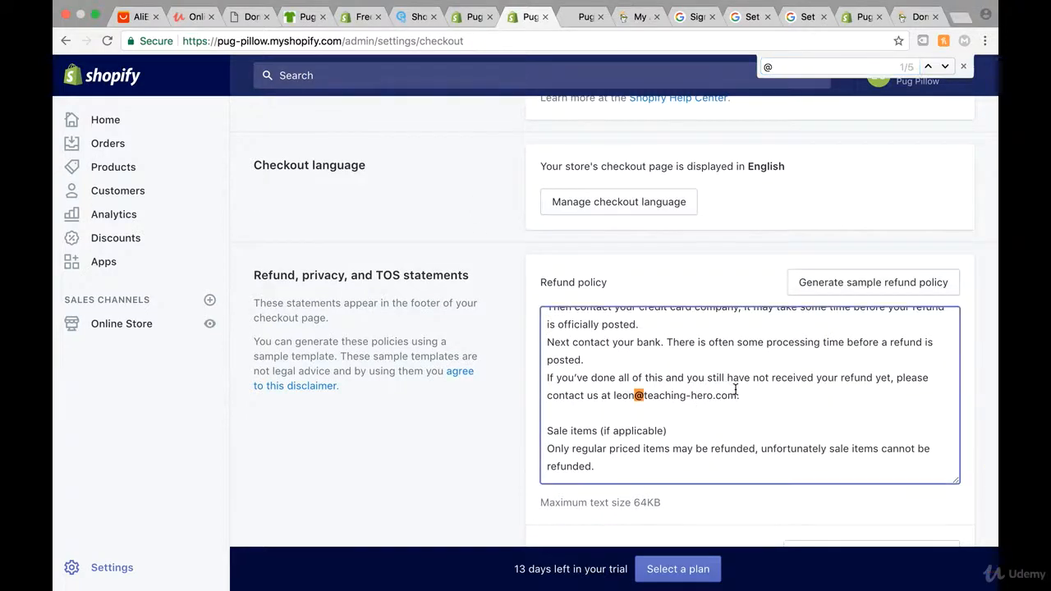
left_click_drag(735, 391, 644, 393)
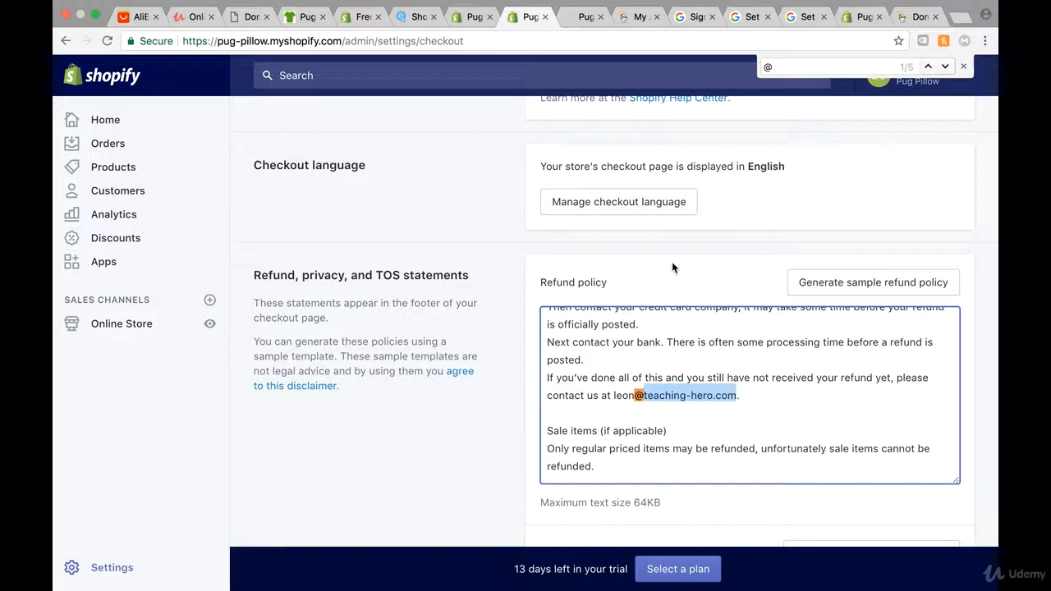
type("pugp")
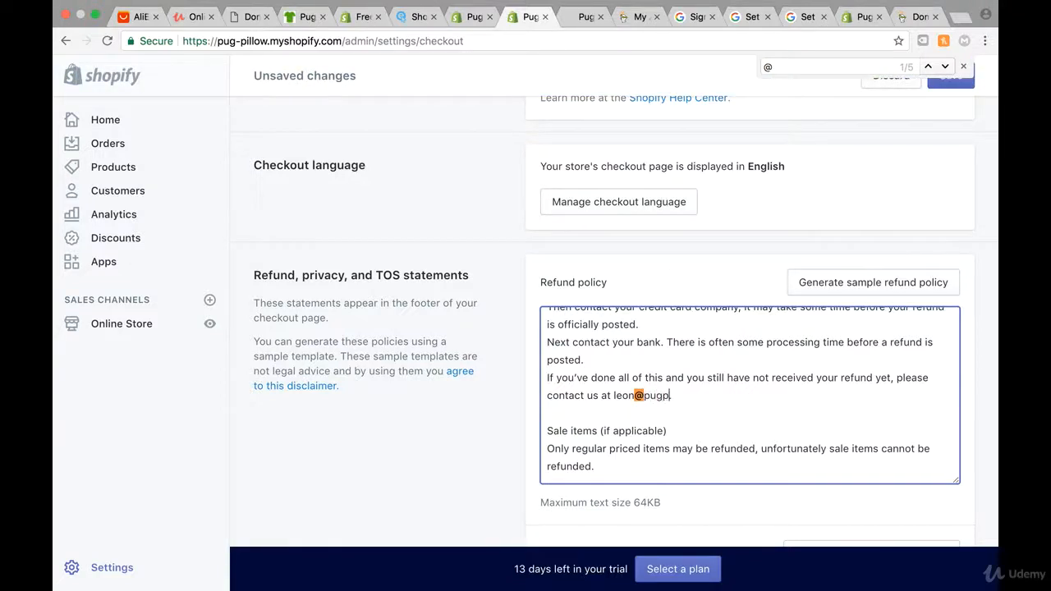
type("illow.info.")
left_click_drag(711, 395, 624, 395)
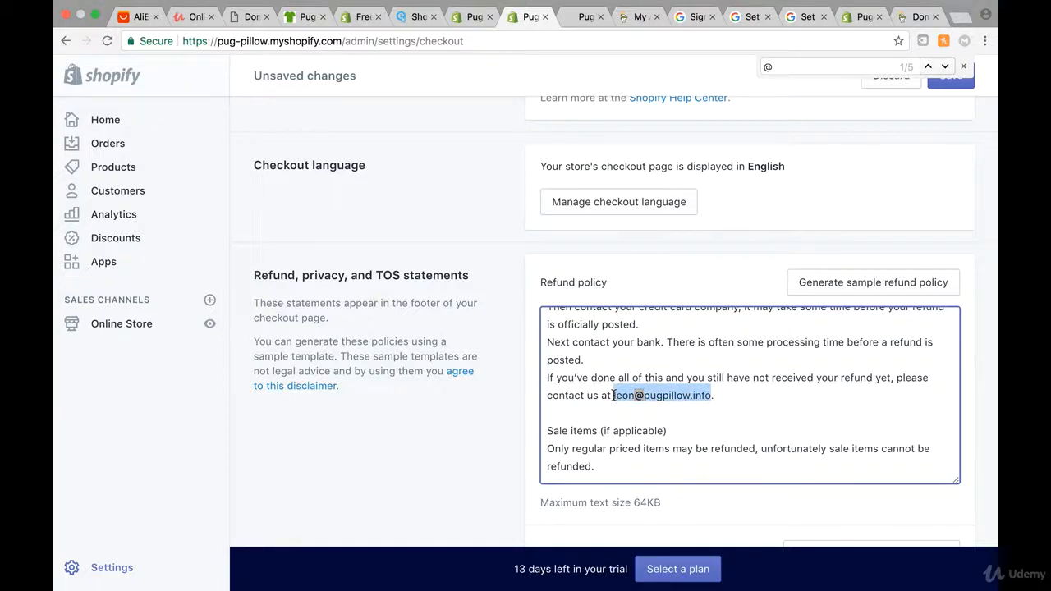
scroll(469, 429, "down", 5)
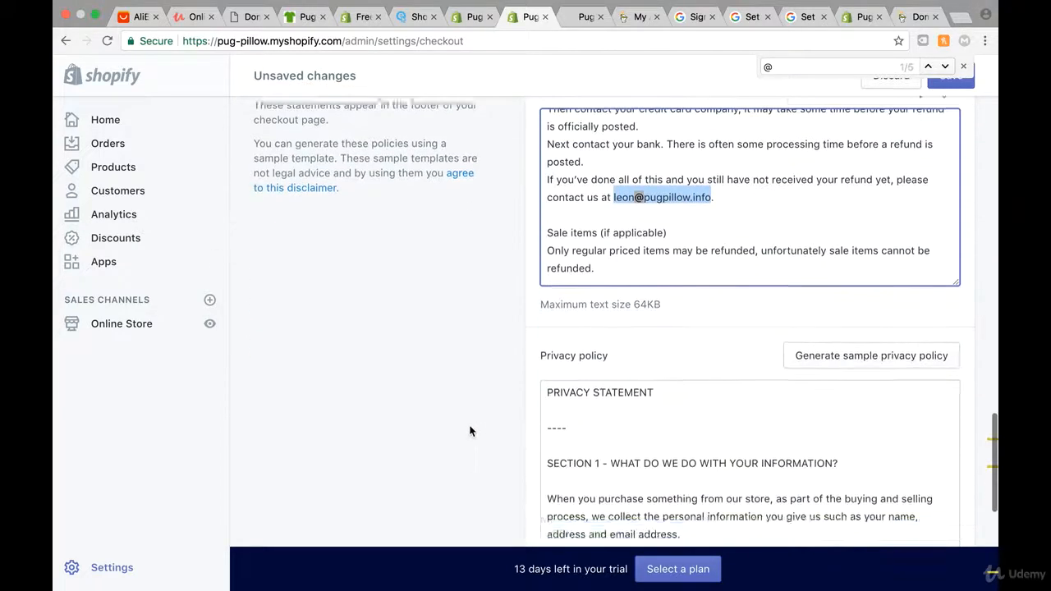
scroll(636, 339, "down", 4)
scroll(636, 339, "down", 5)
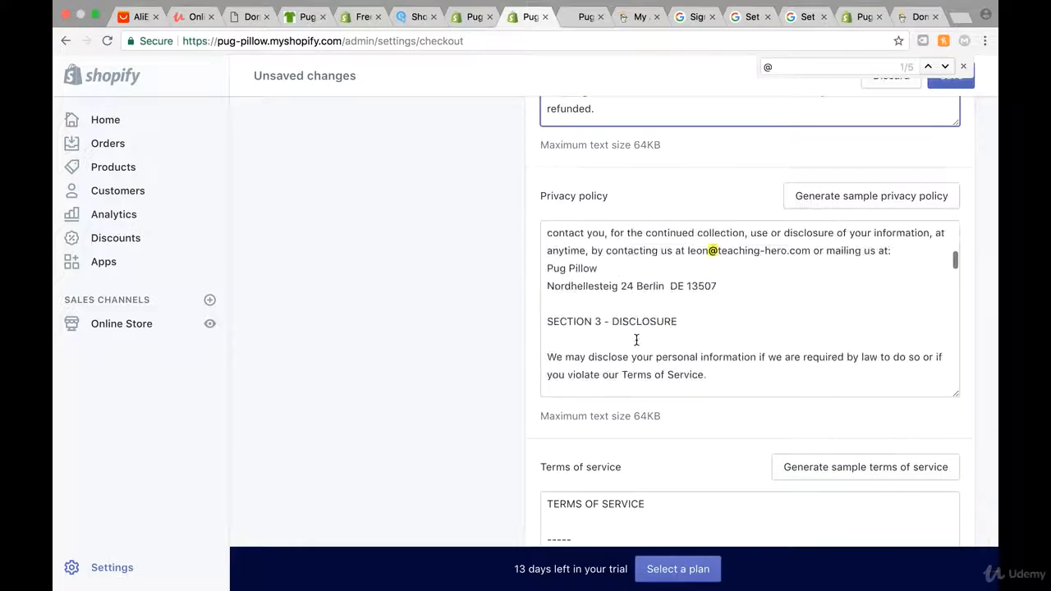
left_click_drag(811, 272, 696, 270)
Paste the pugpillow.info address over the old e-mail in the privacy consent paragraph
key("super+v")
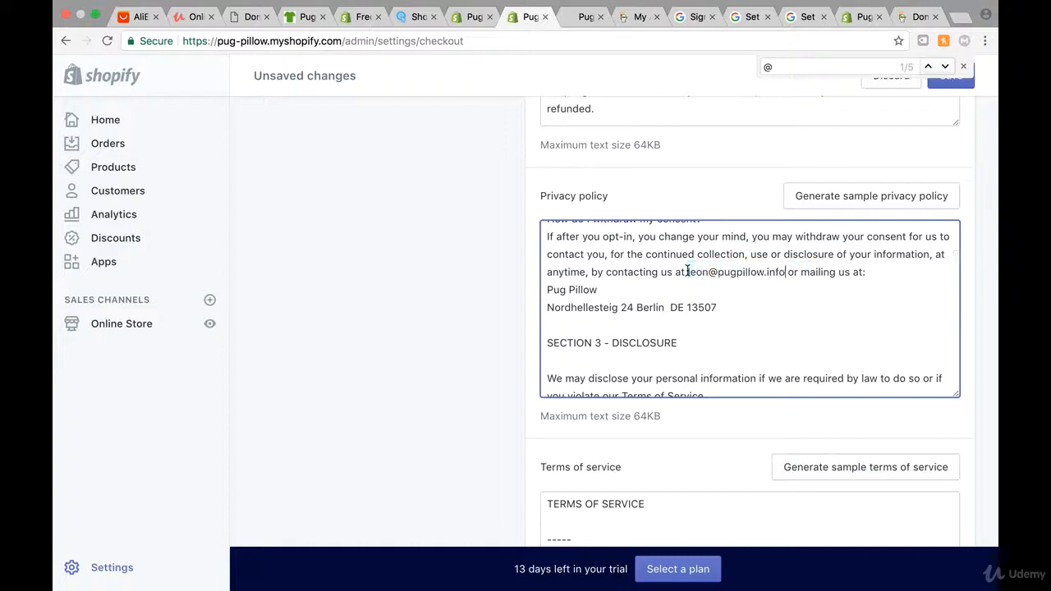
scroll(735, 321, "down", 10)
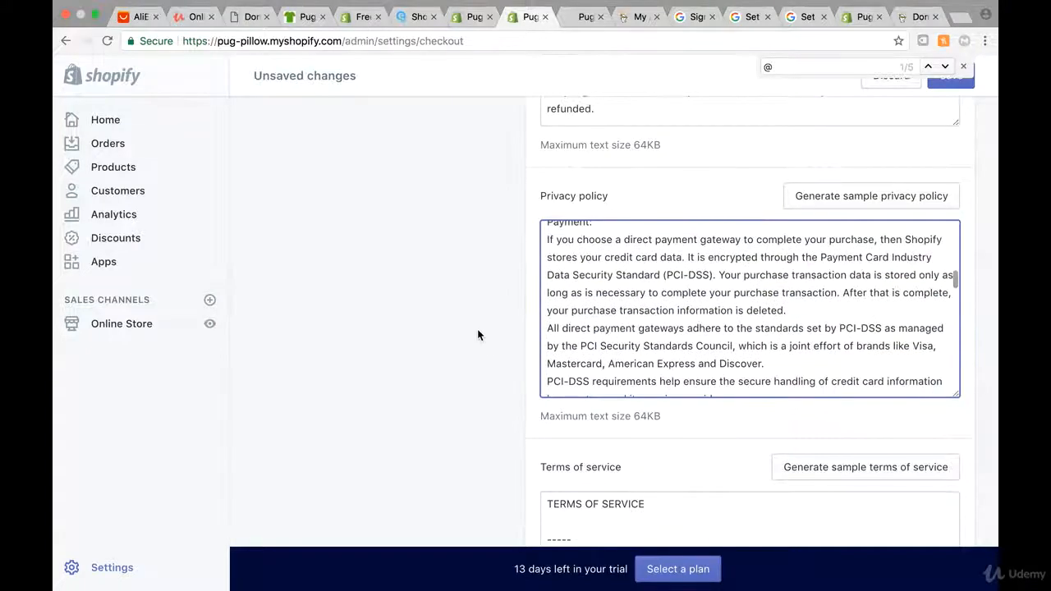
scroll(525, 308, "down", 4)
scroll(649, 131, "down", 4)
scroll(448, 241, "up", 2)
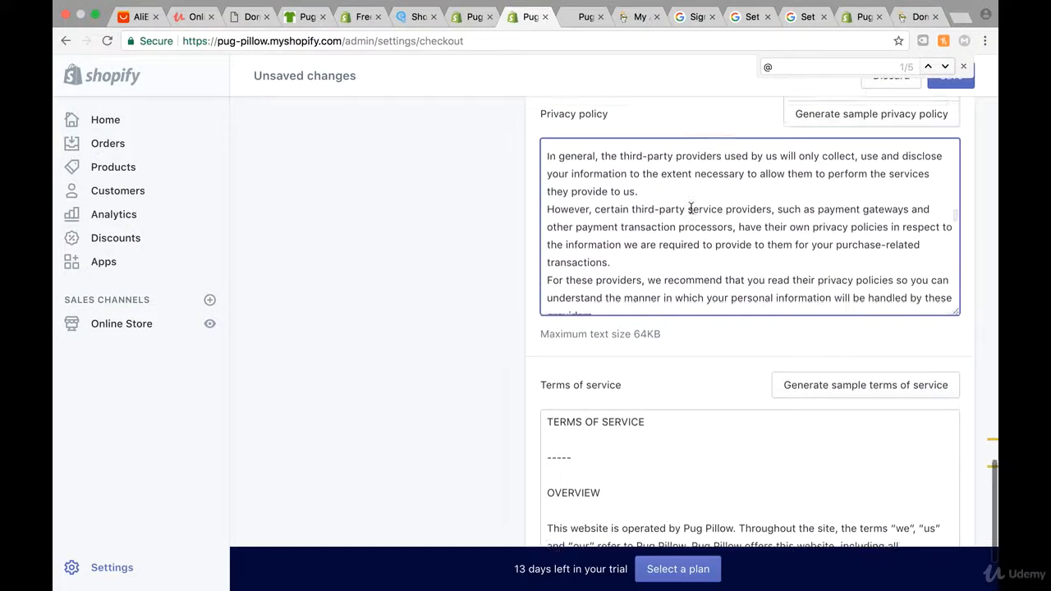
scroll(691, 209, "down", 5)
scroll(691, 209, "down", 12)
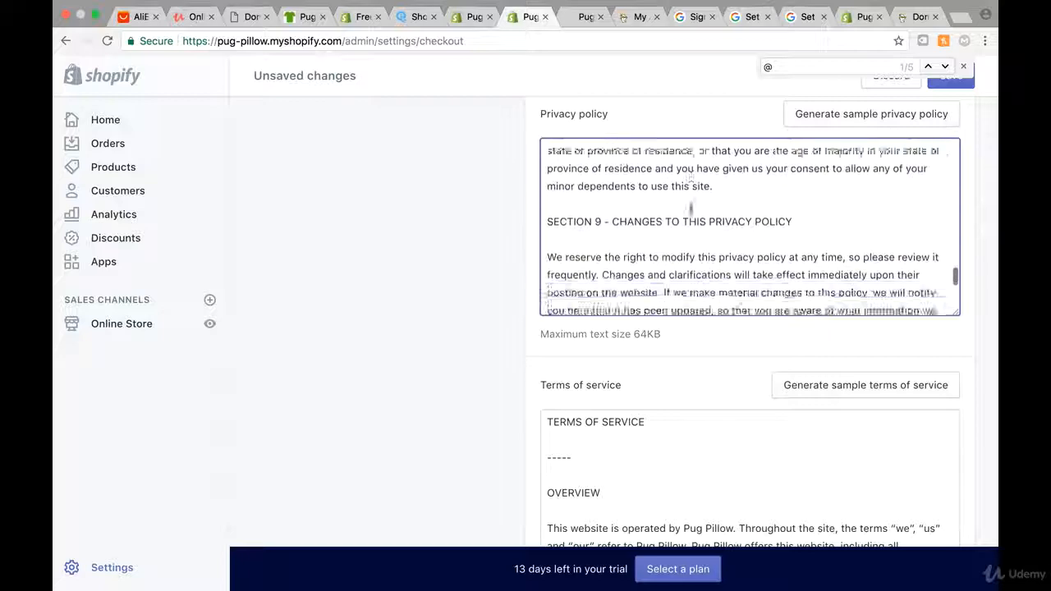
scroll(691, 208, "down", 2)
scroll(502, 211, "up", 2)
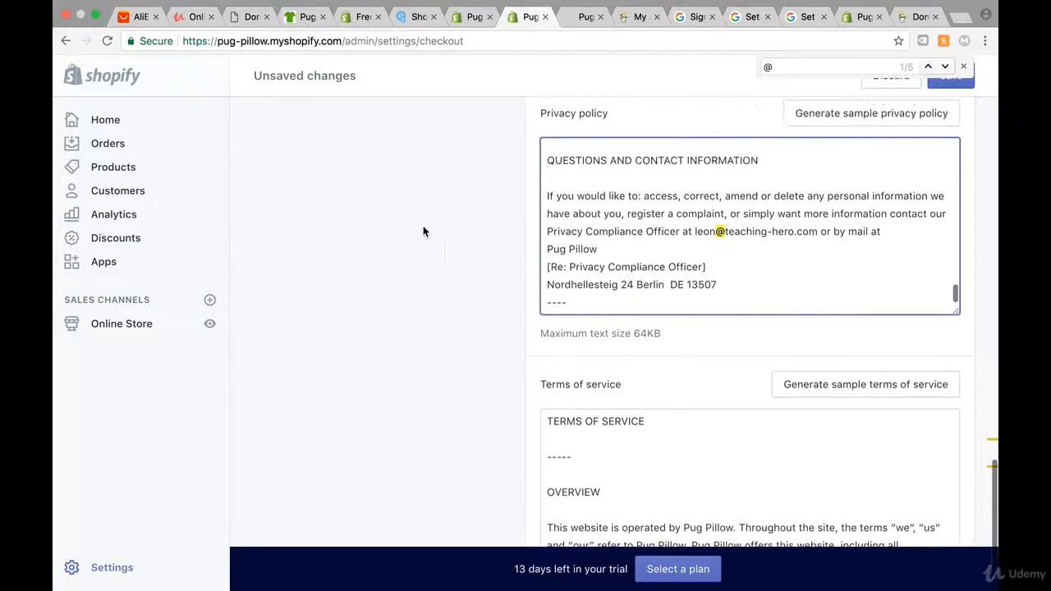
Replace the privacy compliance officer's old e-mail with the pugpillow.info address
left_click_drag(817, 231, 703, 230)
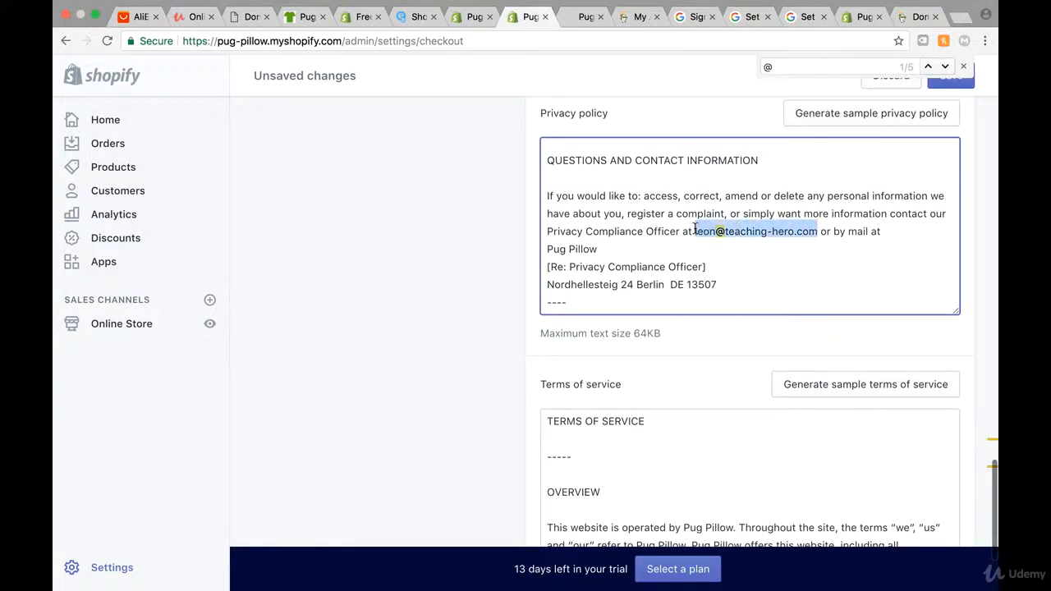
key("super+v")
scroll(387, 239, "up", 8)
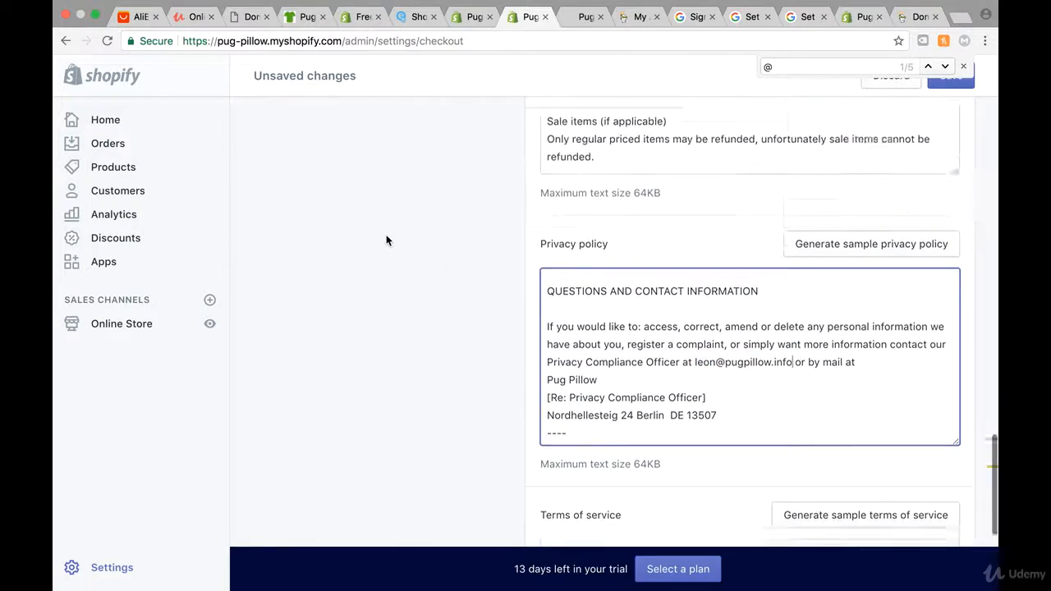
scroll(692, 342, "down", 6)
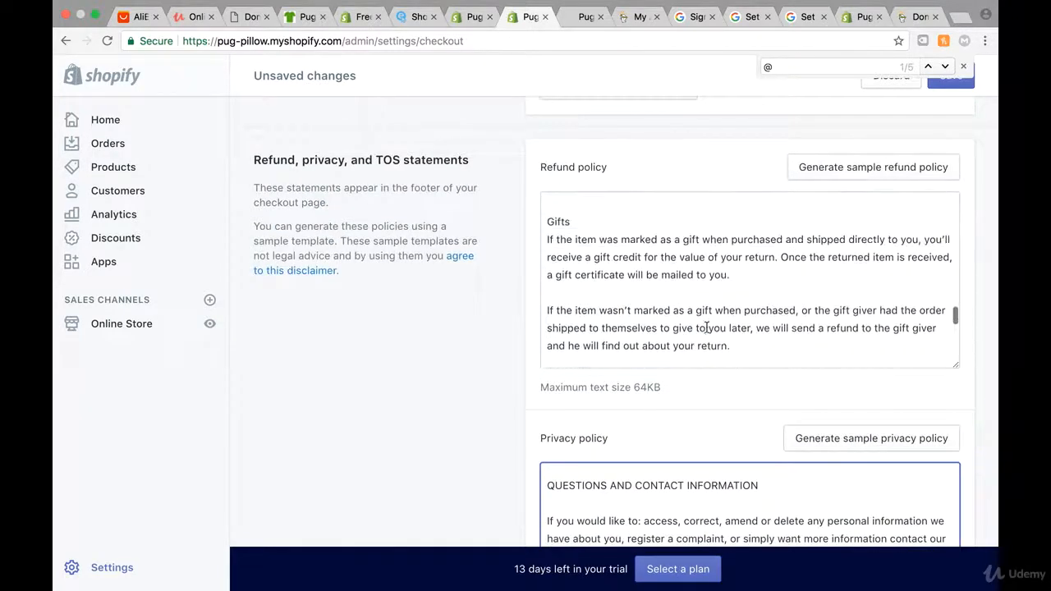
scroll(807, 255, "up", 1)
Replace the refund policy's exchanges e-mail with the pugpillow.info address
left_click(857, 249)
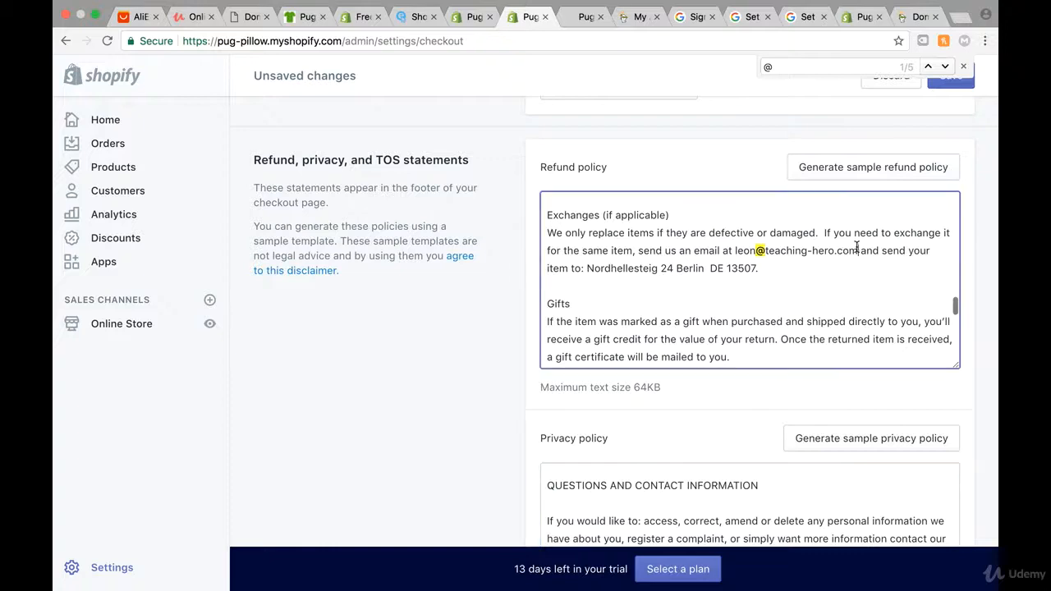
key("super+v")
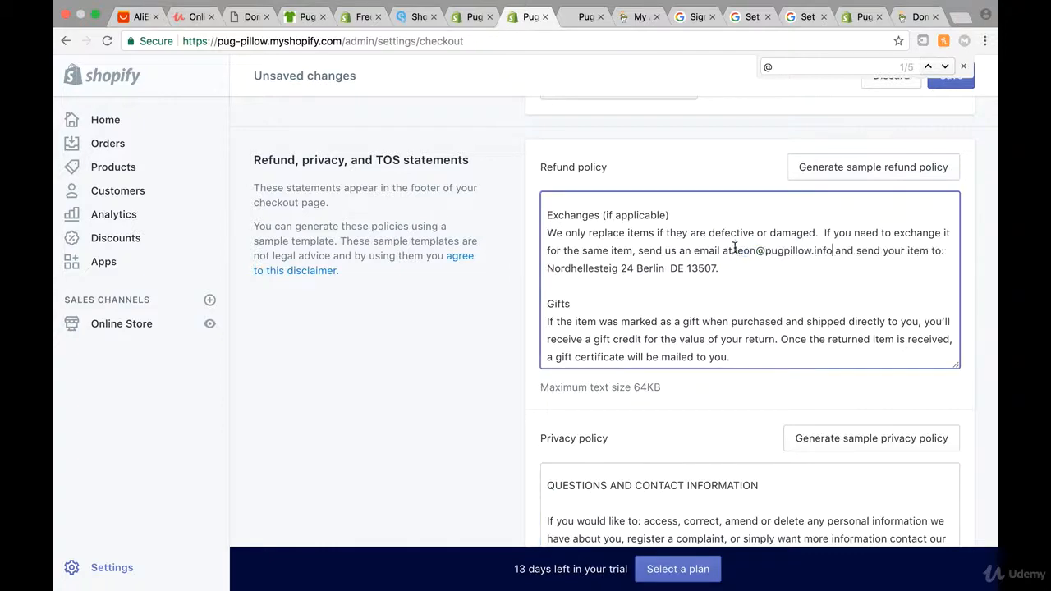
scroll(687, 326, "down", 10)
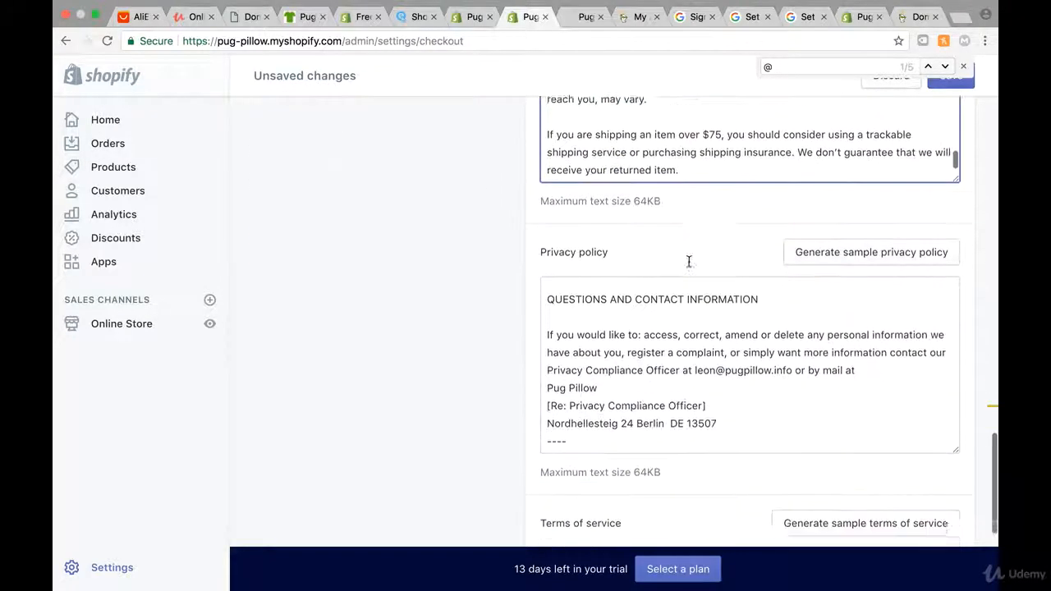
scroll(507, 336, "down", 3)
scroll(542, 336, "down", 8)
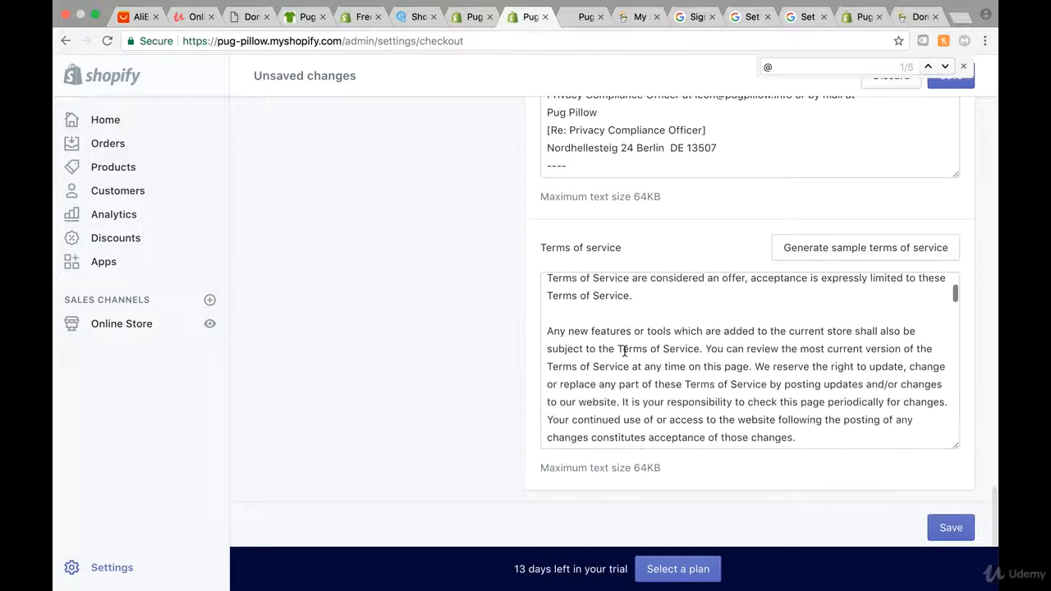
scroll(624, 351, "down", 10)
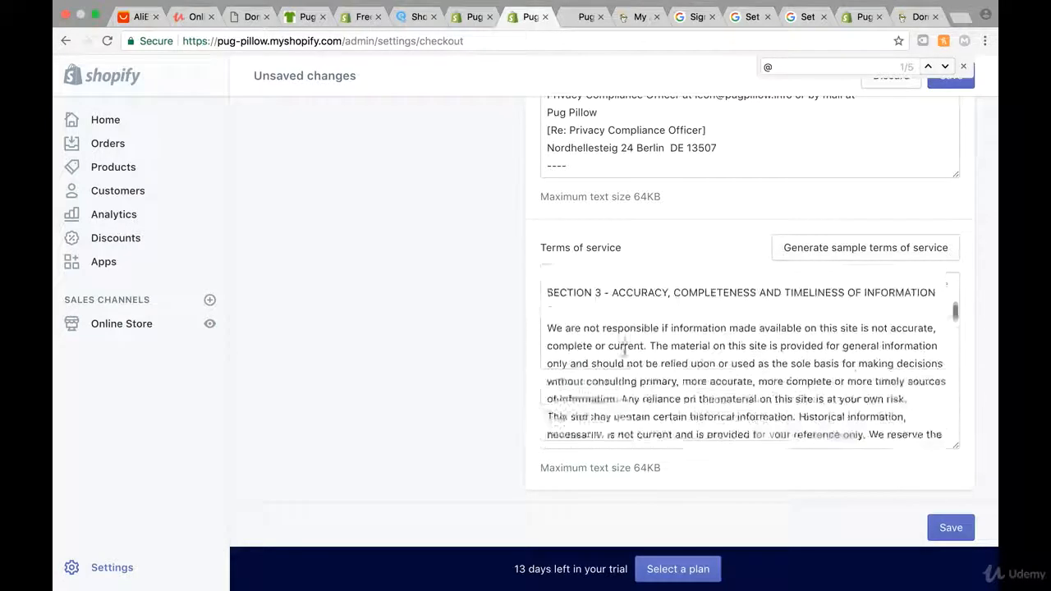
scroll(624, 350, "down", 10)
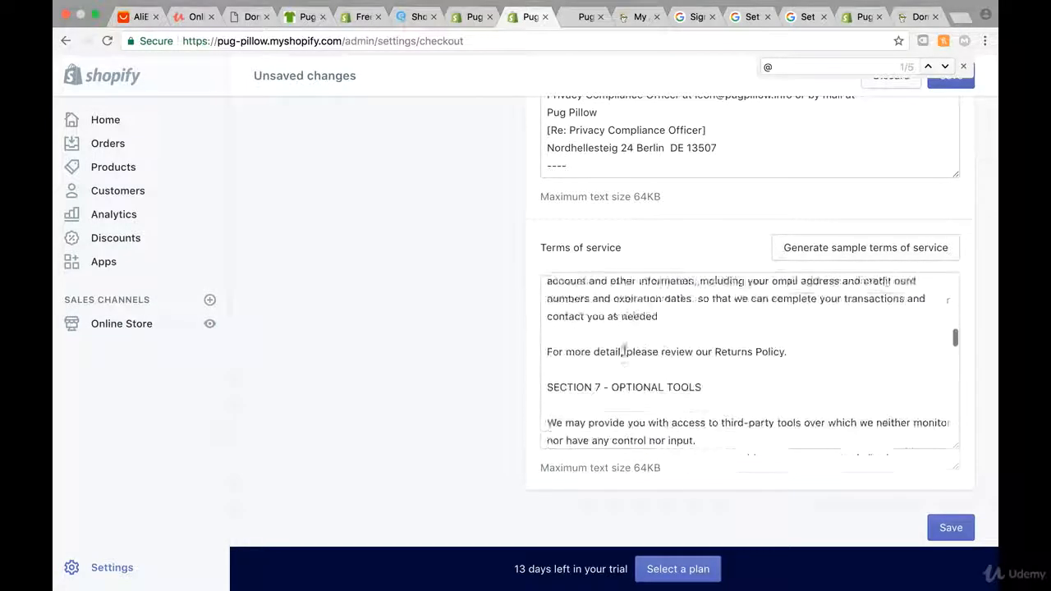
scroll(624, 350, "down", 10)
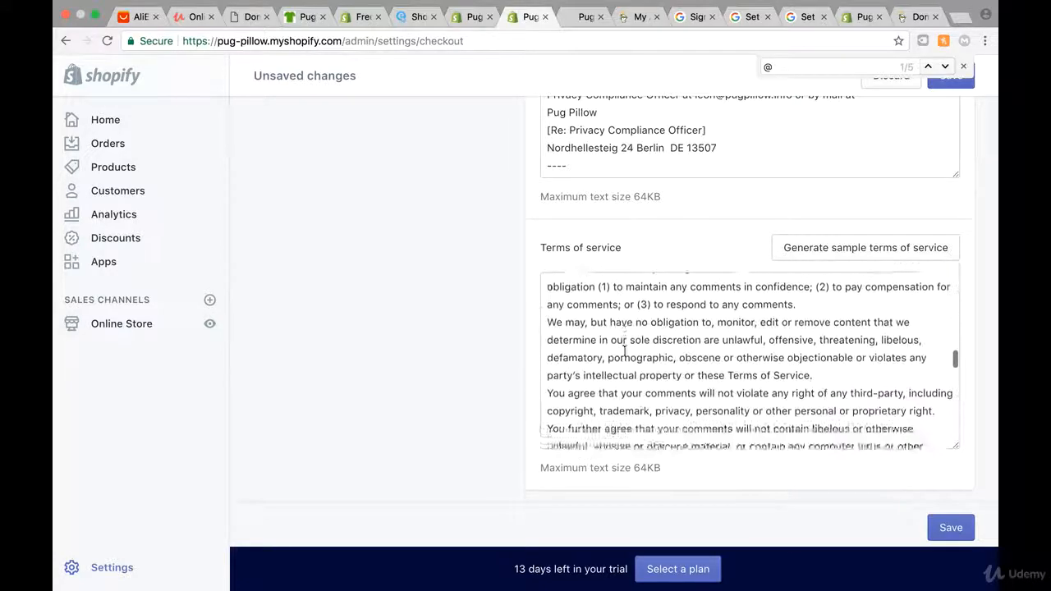
scroll(624, 350, "down", 10)
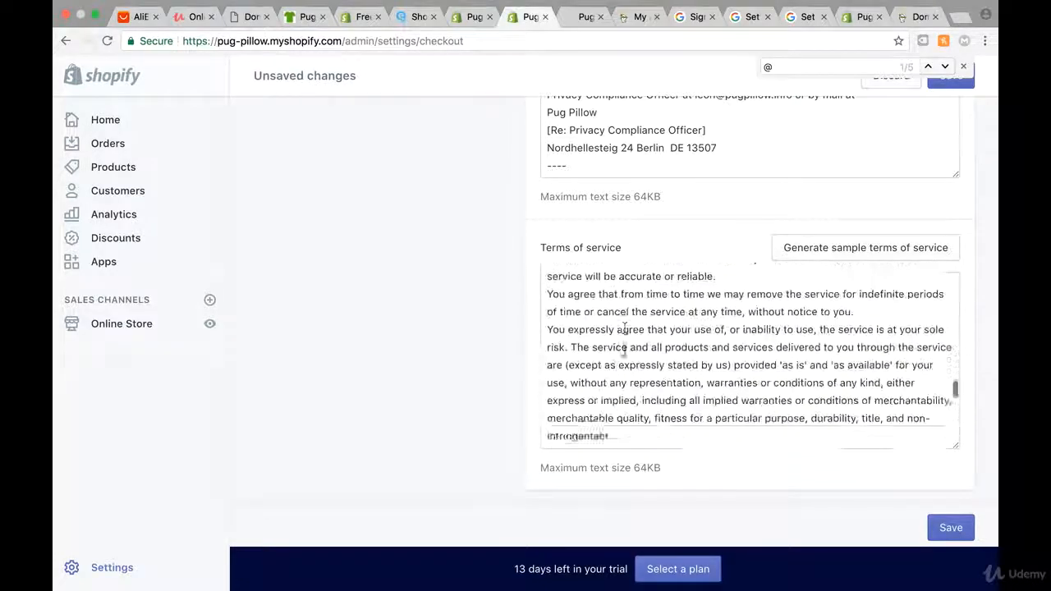
scroll(624, 351, "down", 5)
scroll(624, 352, "down", 10)
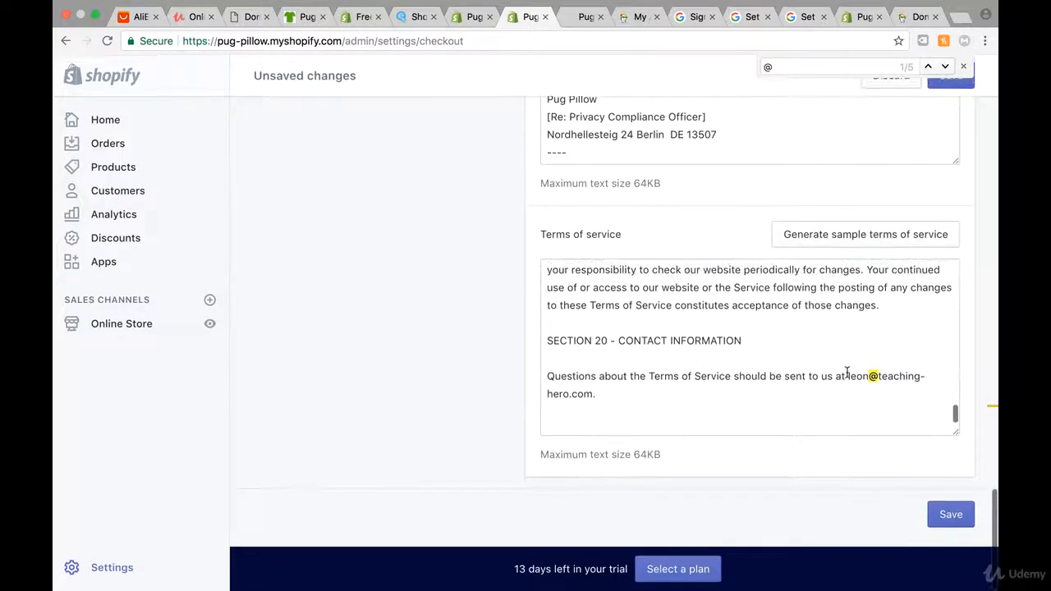
Replace the terms of service contact email with the pugpillow.info address and save the checkout policies
left_click_drag(847, 376, 591, 392)
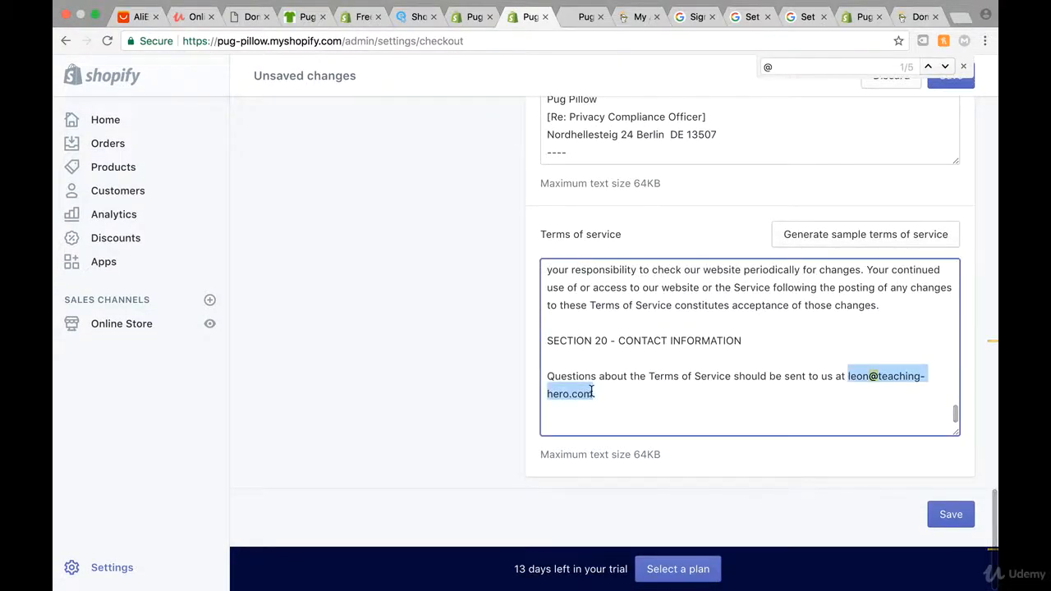
key("super+v")
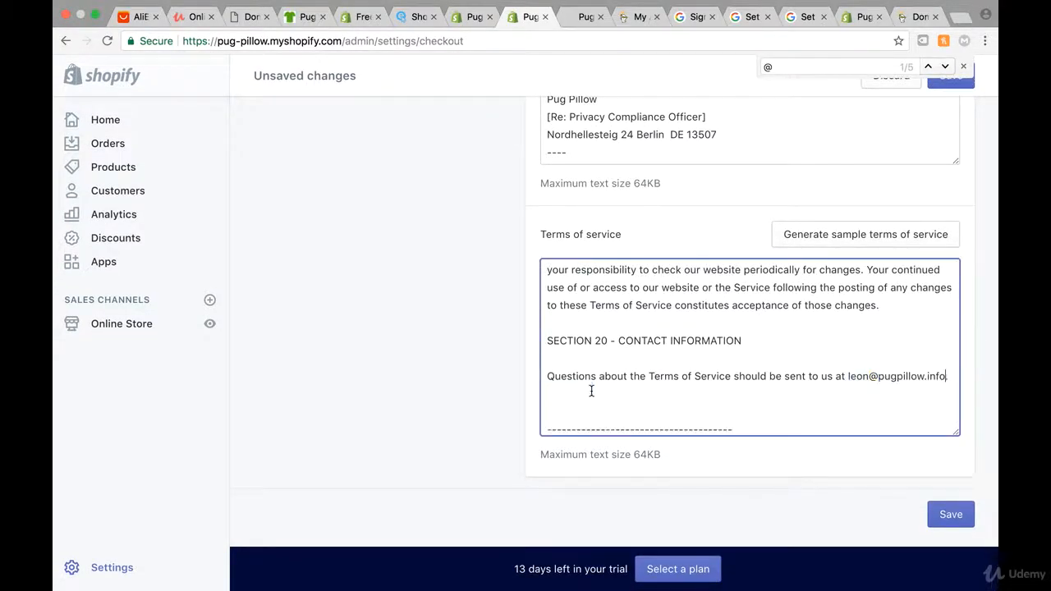
left_click(952, 514)
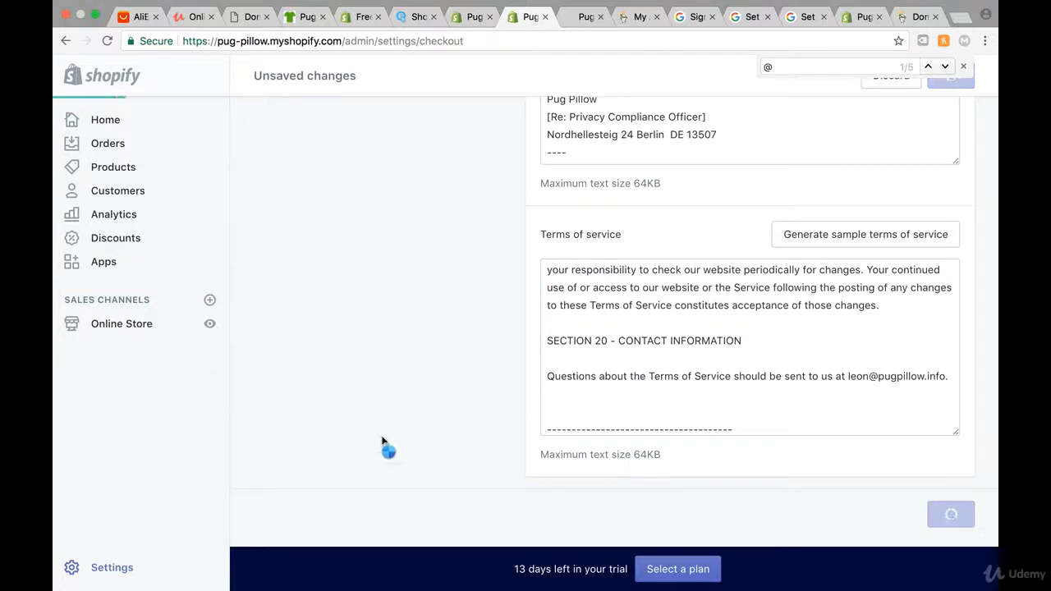